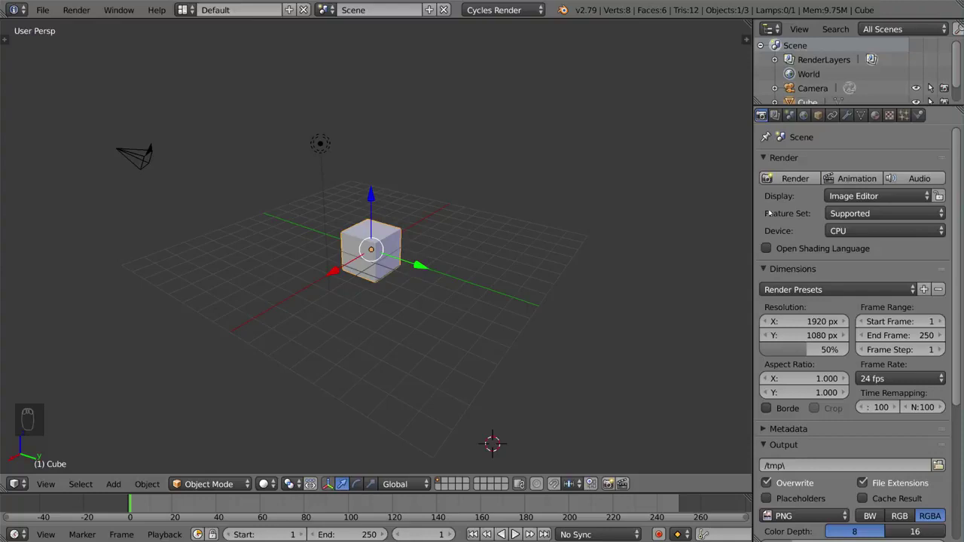
- Add a Solidify modifier to the cube and drag its Thickness to -1.734
{"action": "left_click", "coordinate": [846, 116]}
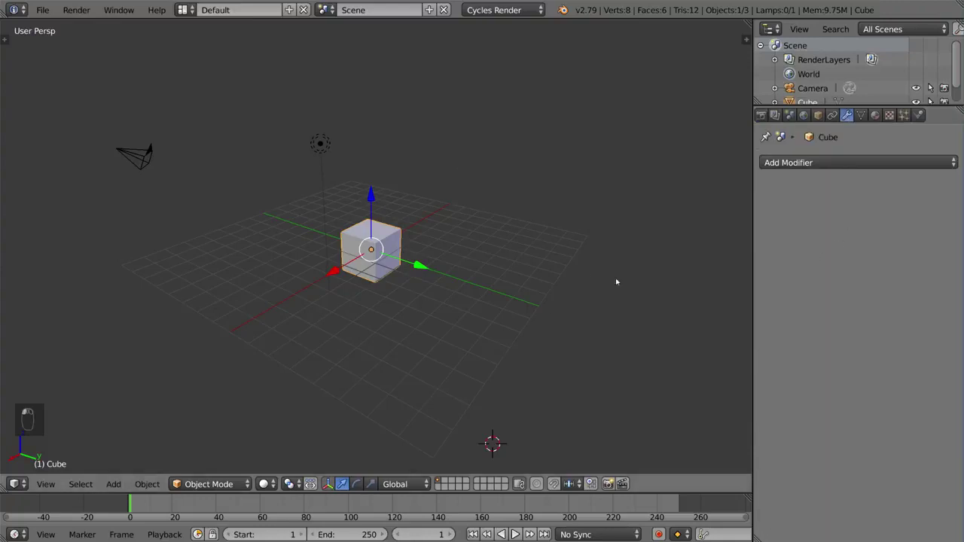
{"action": "left_click", "coordinate": [828, 164]}
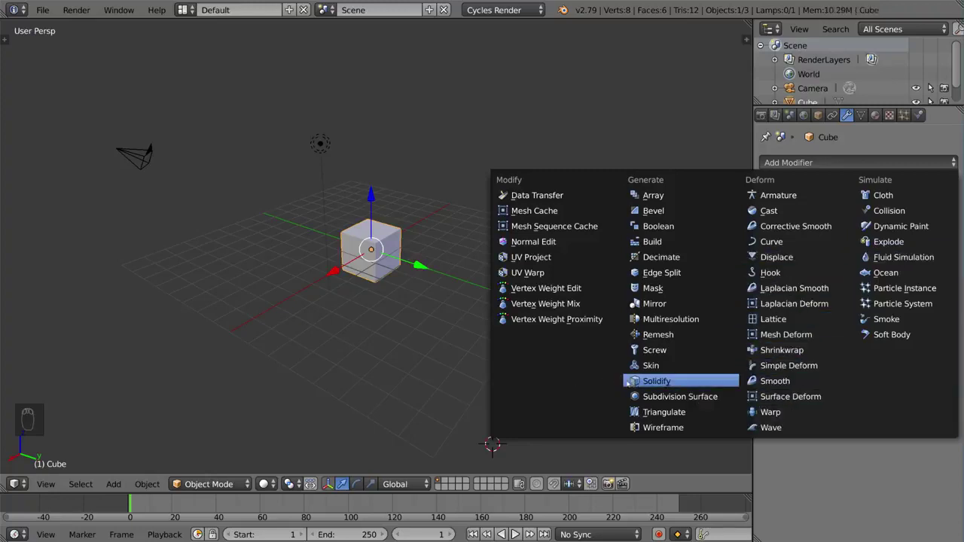
{"action": "left_click", "coordinate": [672, 386]}
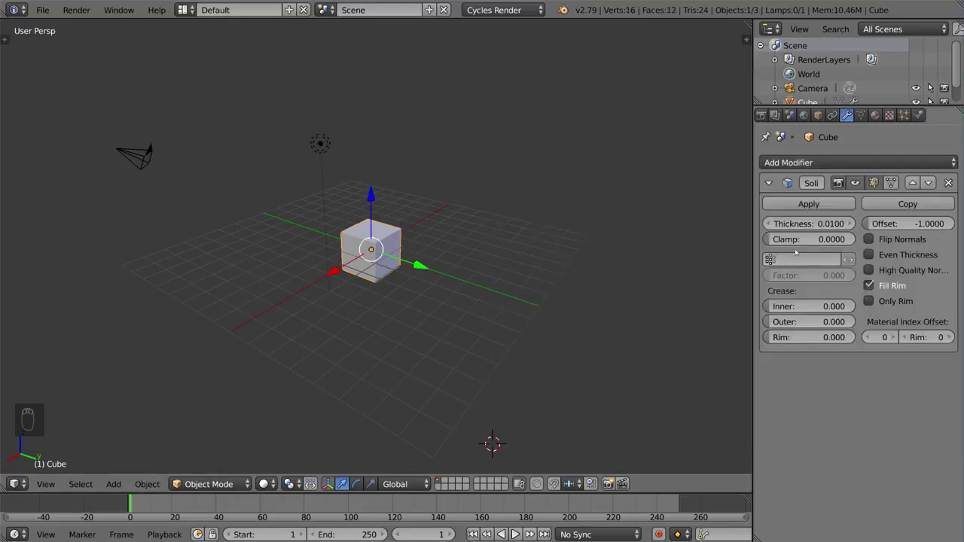
{"action": "mouse_move", "coordinate": [814, 238]}
{"action": "left_mouse_down"}
{"action": "mouse_move", "coordinate": [848, 234]}
{"action": "mouse_move", "coordinate": [783, 226]}
{"action": "mouse_move", "coordinate": [810, 224]}
{"action": "mouse_move", "coordinate": [791, 224]}
{"action": "left_mouse_up"}
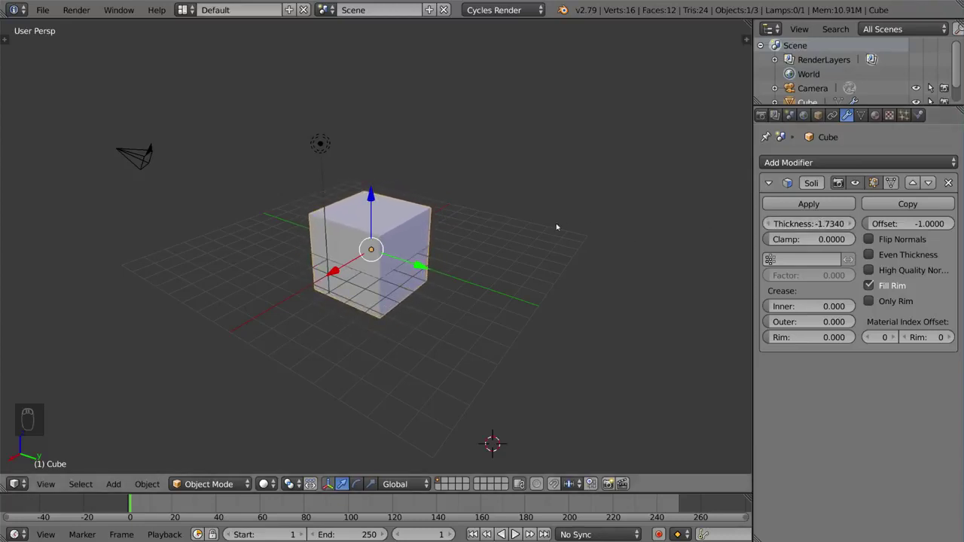
- Loop-cut the cube in Edit Mode and delete its right-end vertices to open one end
{"action": "middle_click_drag", "start_coordinate": [482, 263], "coordinate": [426, 256]}
{"action": "key", "text": "Tab"}
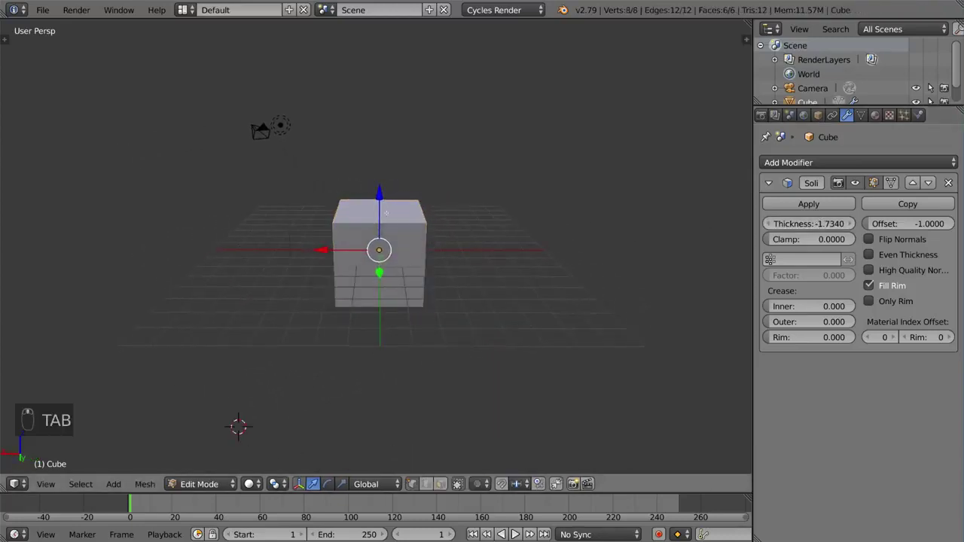
{"action": "key", "text": "ctrl+r"}
{"action": "left_click", "coordinate": [402, 197]}
{"action": "key", "text": "z"}
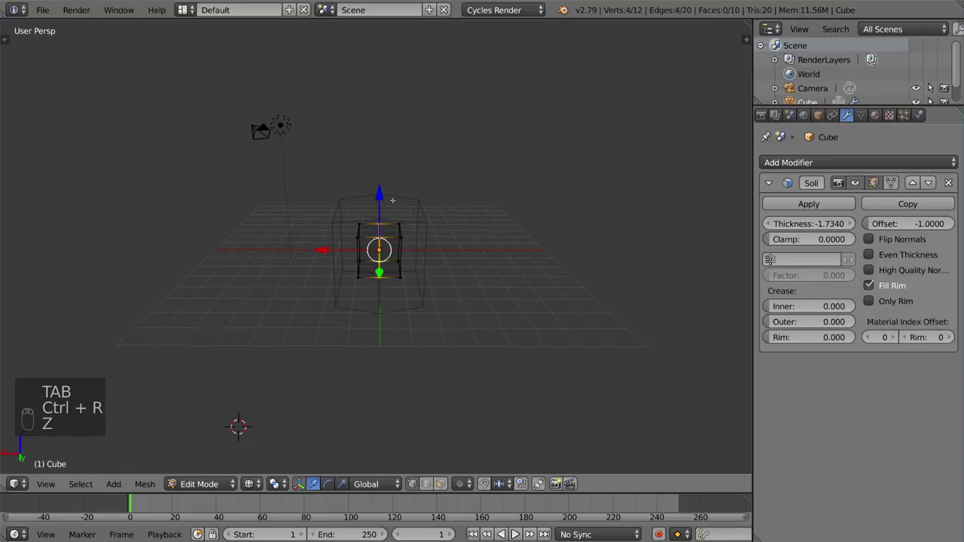
{"action": "key", "text": "a"}
{"action": "key", "text": "b"}
{"action": "left_click_drag", "start_coordinate": [392, 199], "coordinate": [484, 269]}
{"action": "key", "text": "x"}
{"action": "left_click", "coordinate": [484, 268]}
- Back in Object Mode with solid shading, thin the Solidify thickness to -0.577
{"action": "mouse_move", "coordinate": [484, 269]}
{"action": "middle_mouse_down"}
{"action": "mouse_move", "coordinate": [425, 259]}
{"action": "mouse_move", "coordinate": [456, 187]}
{"action": "mouse_move", "coordinate": [467, 214]}
{"action": "mouse_move", "coordinate": [639, 248]}
{"action": "mouse_move", "coordinate": [555, 246]}
{"action": "mouse_move", "coordinate": [587, 246]}
{"action": "middle_mouse_up"}
{"action": "key", "text": "Tab"}
{"action": "scroll", "coordinate": [425, 259], "scroll_direction": "up", "scroll_amount": 3}
{"action": "key", "text": "z"}
{"action": "key", "text": "alt+z"}
{"action": "scroll", "coordinate": [466, 273], "scroll_direction": "up", "scroll_amount": 3}
{"action": "scroll", "coordinate": [540, 231], "scroll_direction": "down", "scroll_amount": 2}
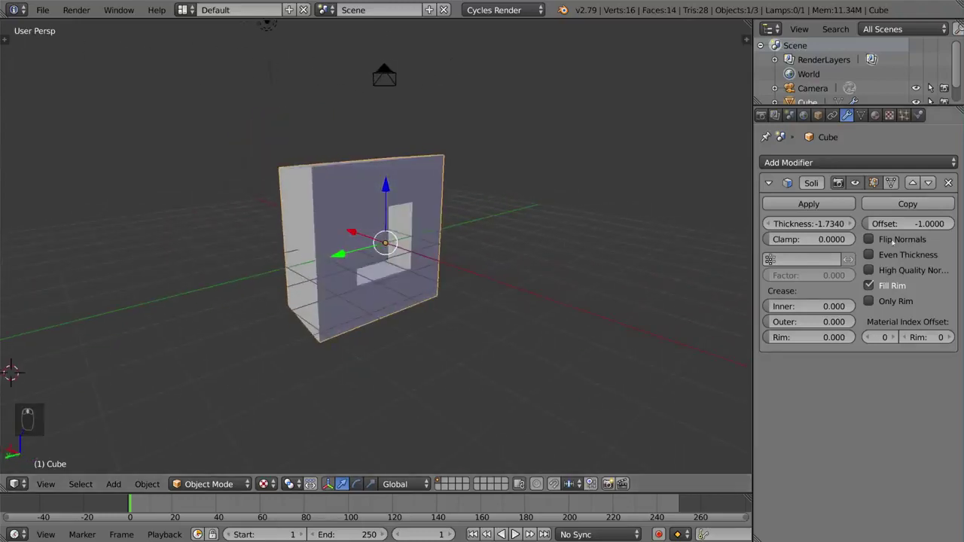
{"action": "mouse_move", "coordinate": [809, 224]}
{"action": "left_mouse_down"}
{"action": "mouse_move", "coordinate": [836, 224]}
{"action": "mouse_move", "coordinate": [821, 223]}
{"action": "left_mouse_up"}
{"action": "scroll", "coordinate": [414, 235], "scroll_direction": "up", "scroll_amount": 3}
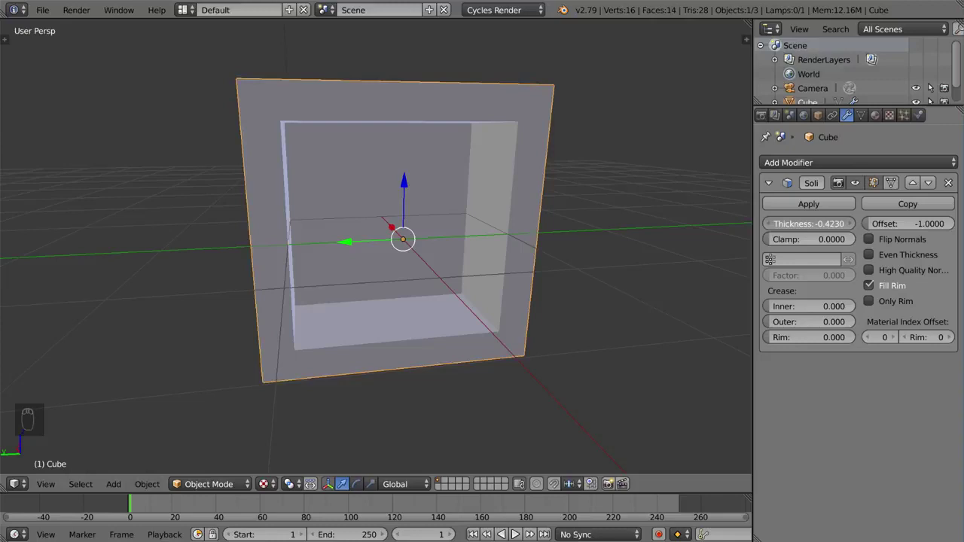
{"action": "scroll", "coordinate": [414, 235], "scroll_direction": "up", "scroll_amount": 2}
{"action": "mouse_move", "coordinate": [399, 237]}
{"action": "middle_mouse_down"}
{"action": "mouse_move", "coordinate": [613, 236]}
{"action": "mouse_move", "coordinate": [447, 227]}
{"action": "mouse_move", "coordinate": [578, 193]}
{"action": "middle_mouse_up"}
{"action": "scroll", "coordinate": [414, 235], "scroll_direction": "down", "scroll_amount": 2}
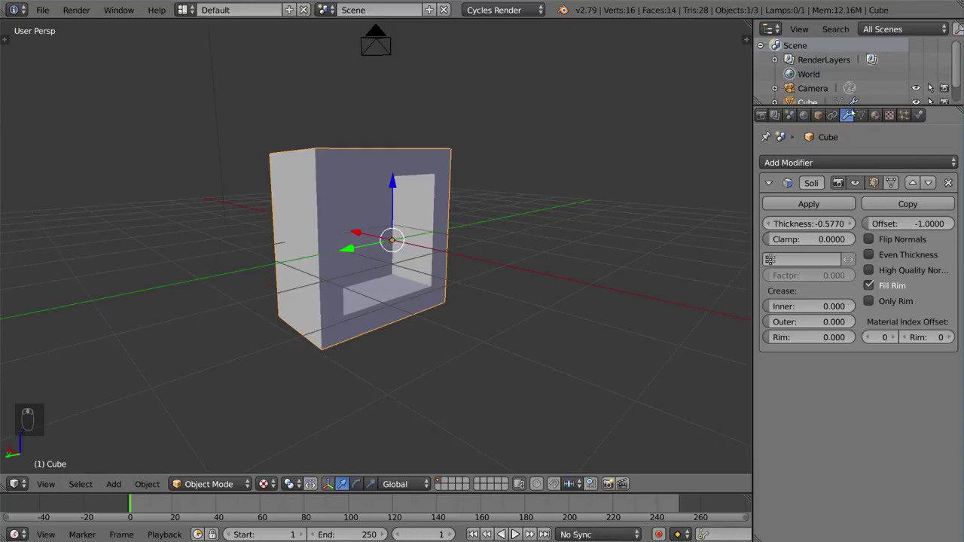
- Add a new vertex group to the cube and assign the box-selected right side face to it
{"action": "left_click", "coordinate": [861, 115]}
{"action": "left_click", "coordinate": [951, 276]}
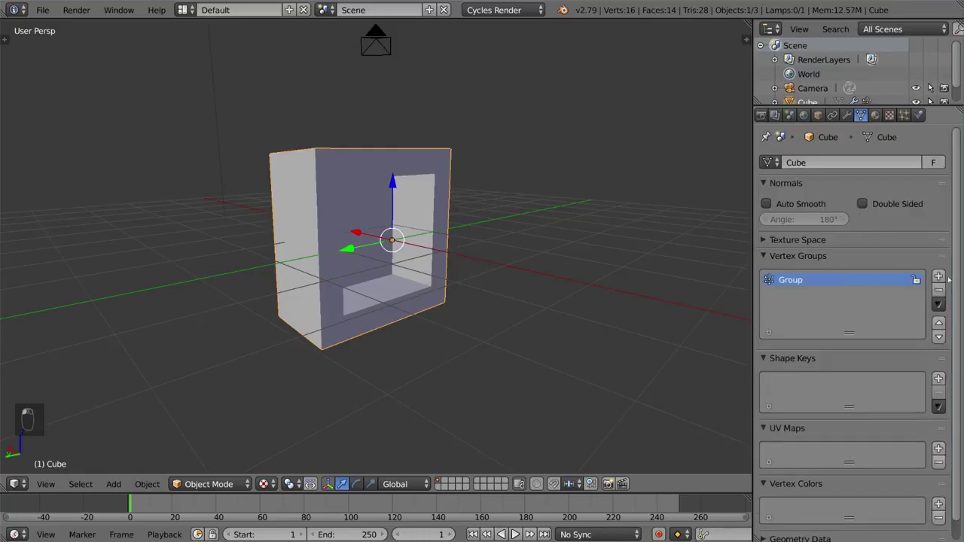
{"action": "key", "text": "Tab"}
{"action": "key", "text": "z"}
{"action": "middle_click_drag", "start_coordinate": [362, 181], "coordinate": [387, 176]}
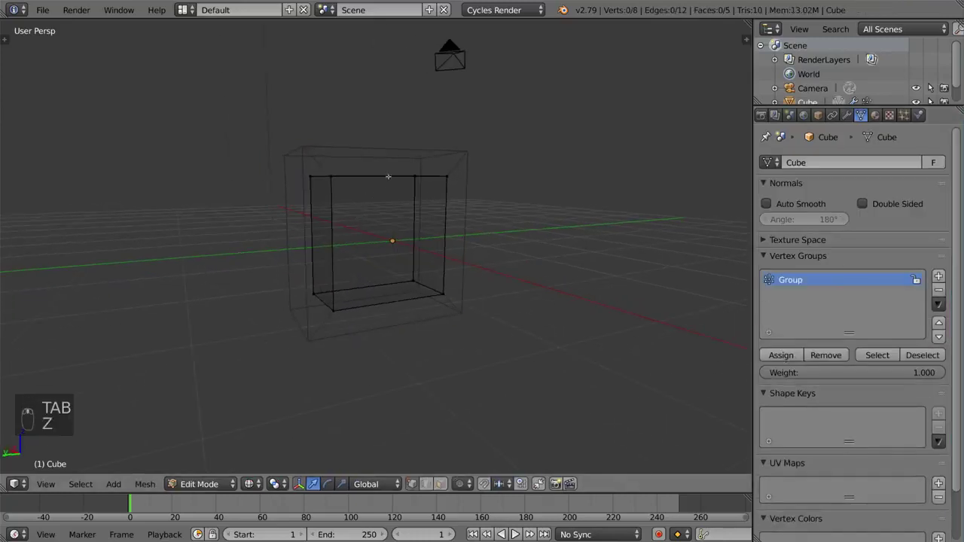
{"action": "key", "text": "a"}
{"action": "key", "text": "b"}
{"action": "key", "text": "a"}
{"action": "key", "text": "b"}
{"action": "left_click_drag", "start_coordinate": [400, 155], "coordinate": [471, 312]}
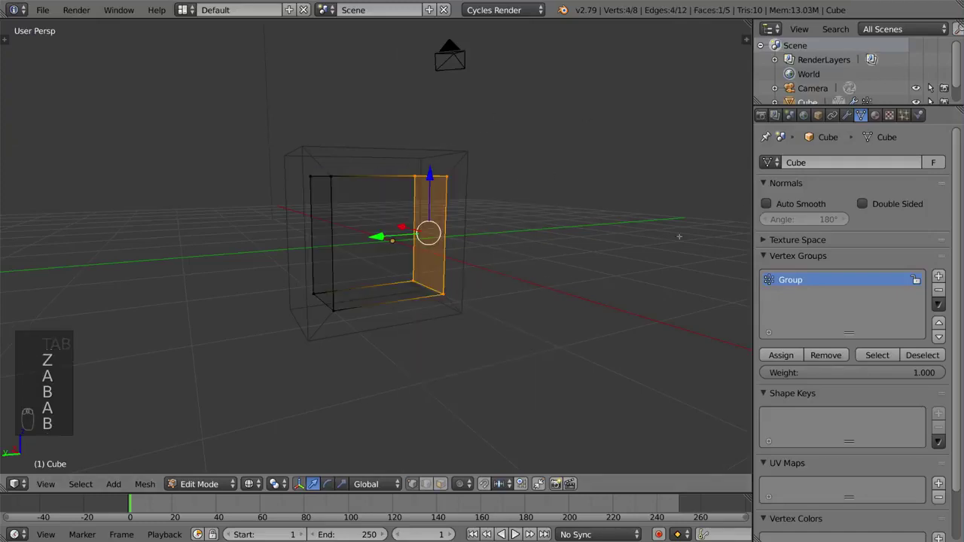
{"action": "left_click", "coordinate": [781, 355]}
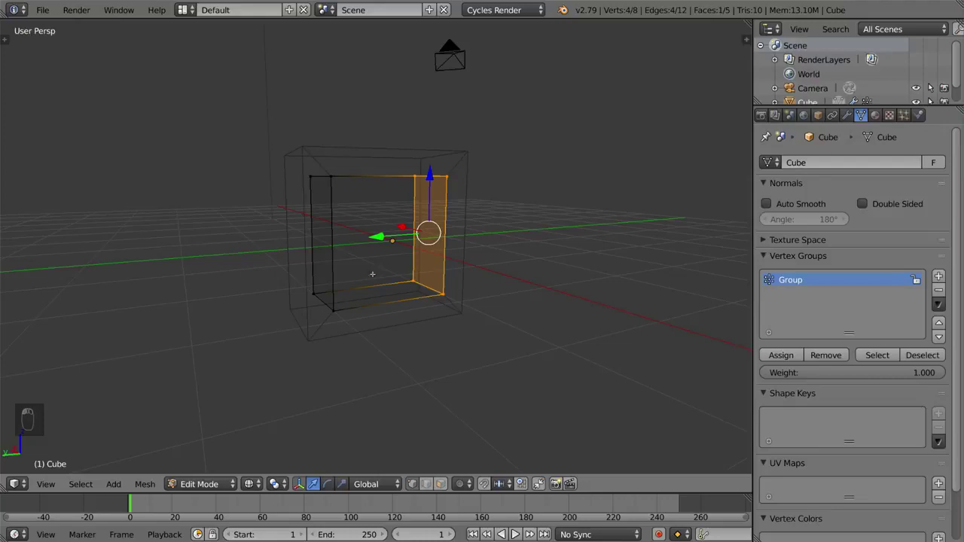
{"action": "key", "text": "Tab"}
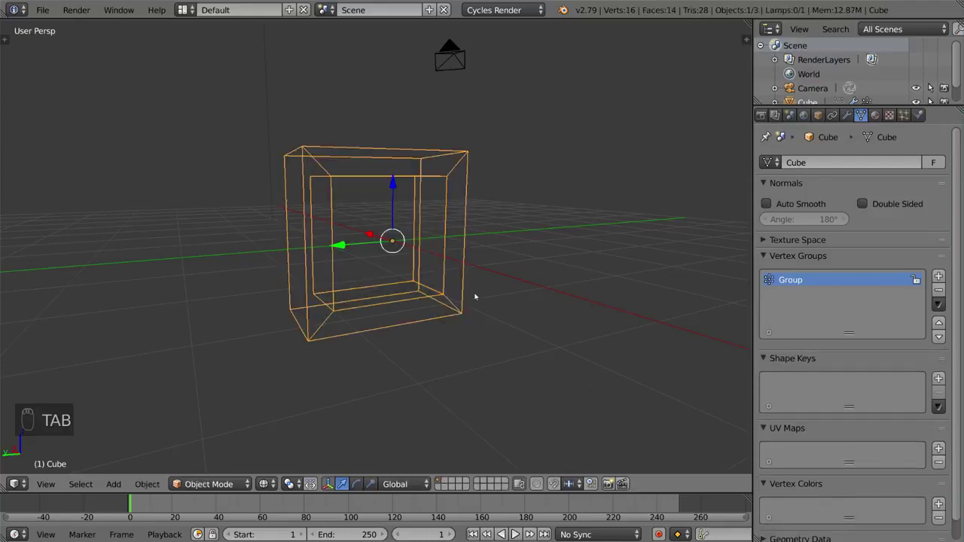
- Rename the new vertex group to 'Solidness'
{"action": "left_click", "coordinate": [847, 115]}
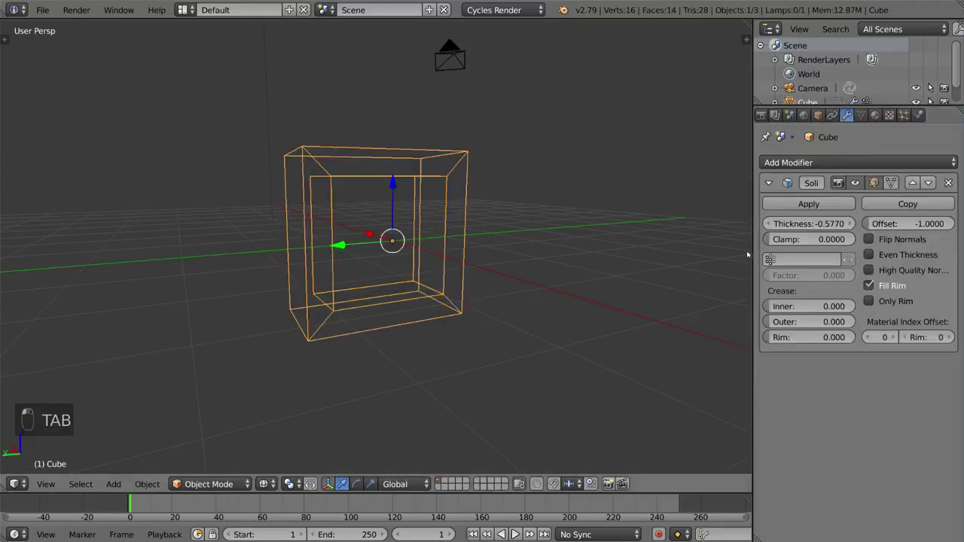
{"action": "left_click", "coordinate": [861, 115]}
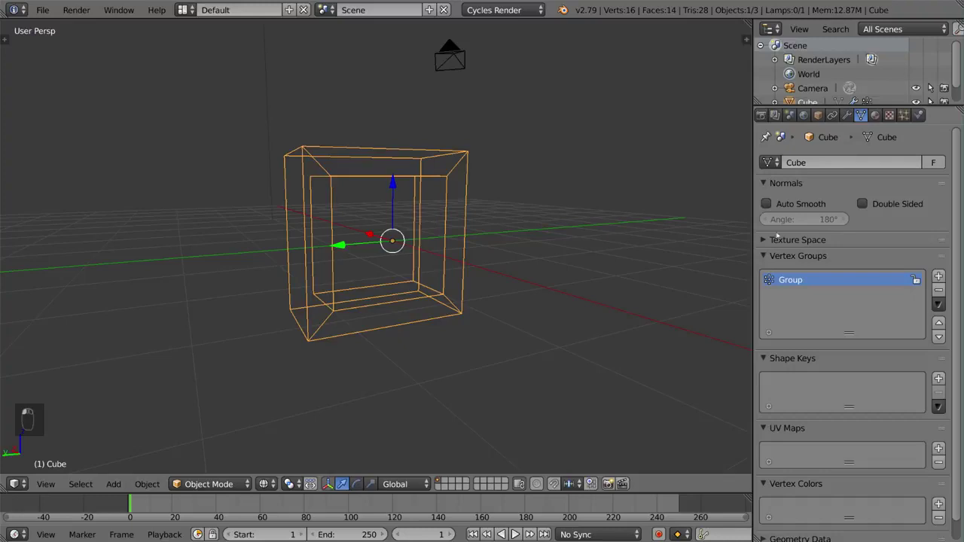
{"action": "double_click", "coordinate": [801, 280]}
{"action": "type", "text": "Solidness"}
{"action": "key", "text": "Return"}
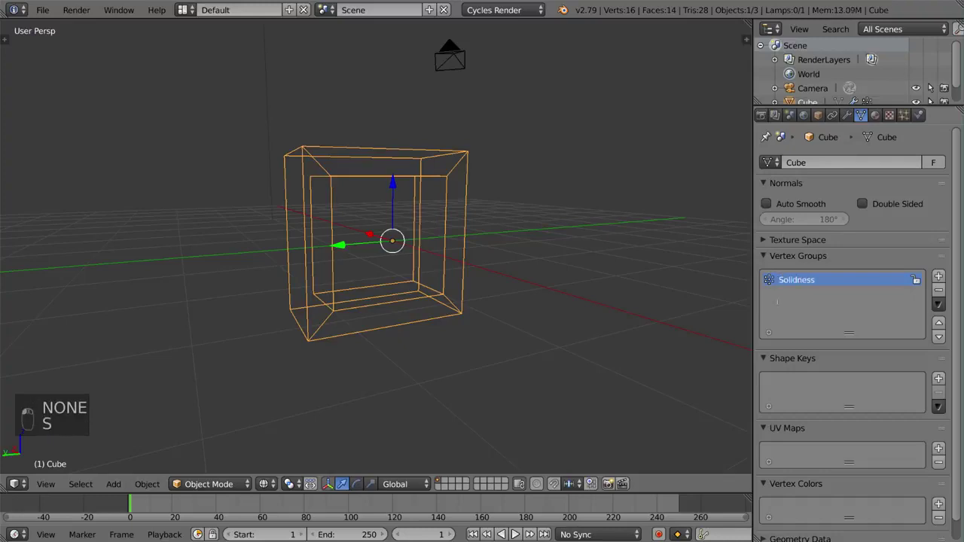
- Set the Solidify modifier's Vertex Group to Solidness and inspect the tapered wall
{"action": "left_click", "coordinate": [847, 115]}
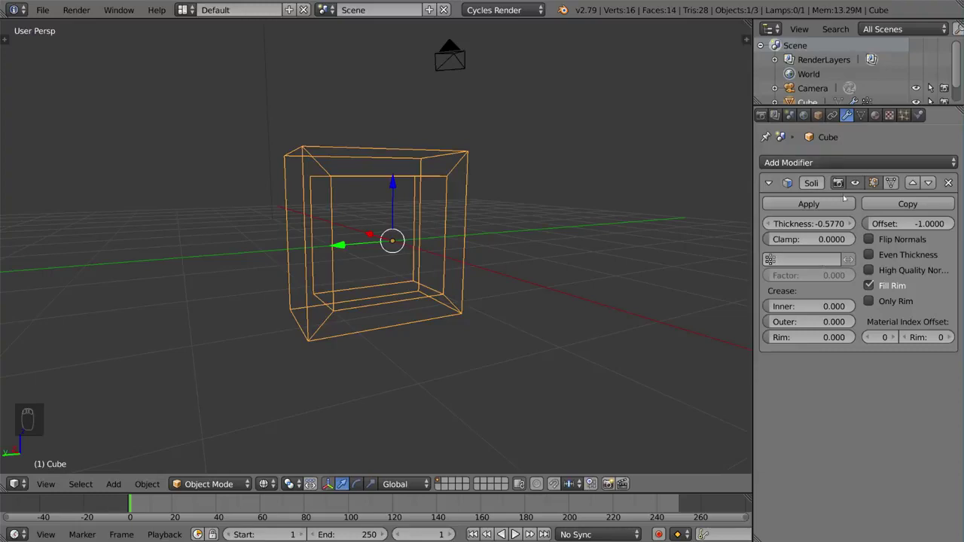
{"action": "left_click", "coordinate": [804, 259]}
{"action": "left_click", "coordinate": [798, 277]}
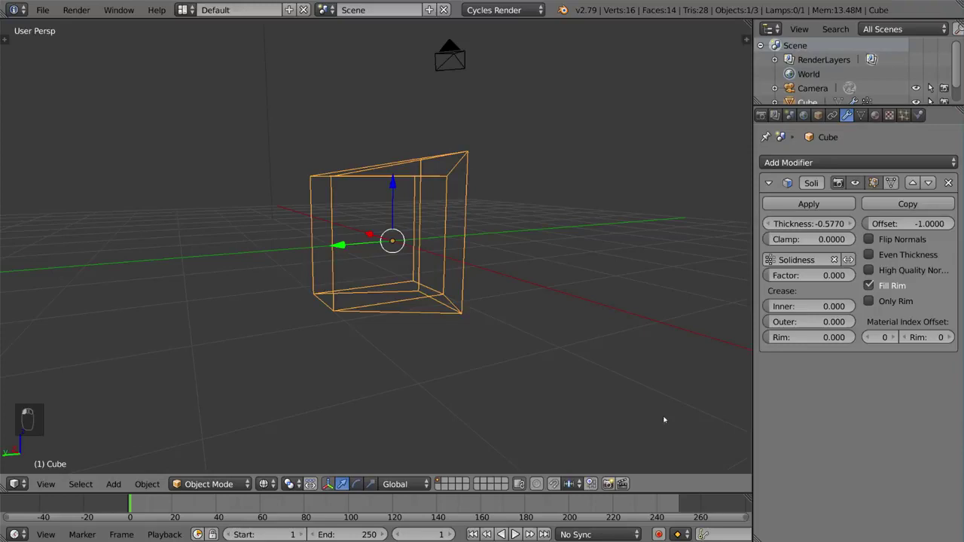
{"action": "key", "text": "z"}
{"action": "mouse_move", "coordinate": [553, 195]}
{"action": "middle_mouse_down"}
{"action": "mouse_move", "coordinate": [562, 219]}
{"action": "mouse_move", "coordinate": [665, 221]}
{"action": "mouse_move", "coordinate": [22, 211]}
{"action": "mouse_move", "coordinate": [615, 216]}
{"action": "mouse_move", "coordinate": [532, 211]}
{"action": "mouse_move", "coordinate": [497, 191]}
{"action": "middle_mouse_up"}
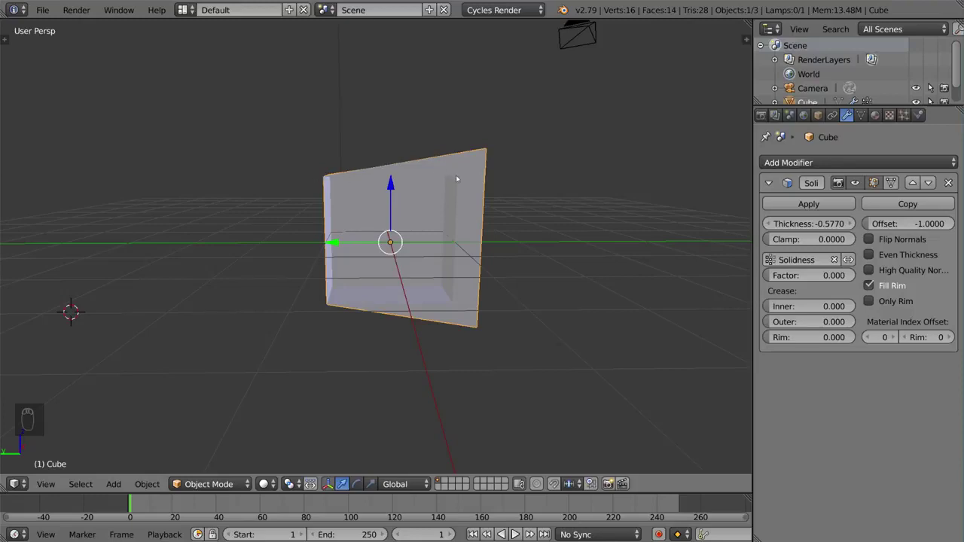
{"action": "mouse_move", "coordinate": [478, 169]}
{"action": "middle_mouse_down"}
{"action": "mouse_move", "coordinate": [455, 177]}
{"action": "mouse_move", "coordinate": [498, 165]}
{"action": "middle_mouse_up"}
{"action": "middle_click_drag", "start_coordinate": [527, 240], "coordinate": [516, 261]}
- In Edit Mode, select the wall's top-right vertex and set the group weight to half
{"action": "left_click", "coordinate": [863, 117]}
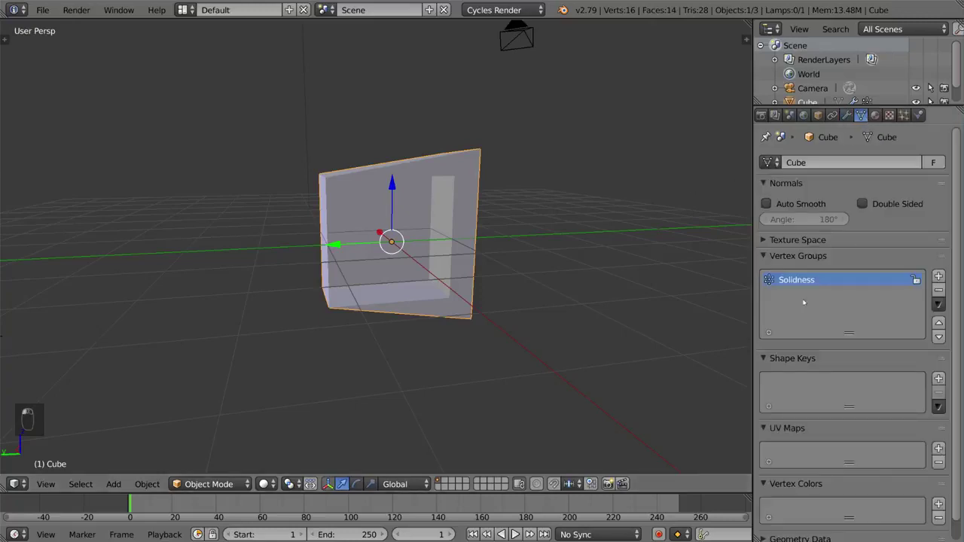
{"action": "key", "text": "Tab"}
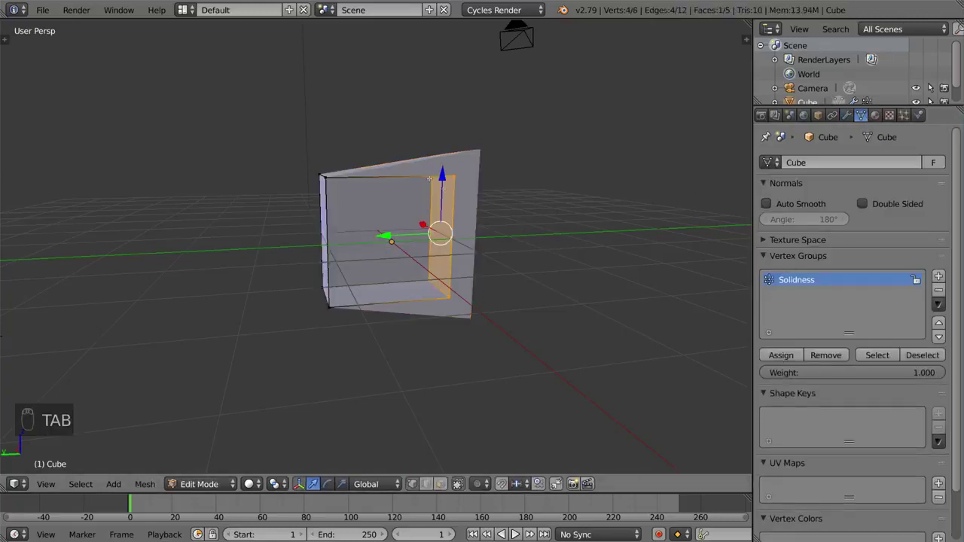
{"action": "key", "text": "a"}
{"action": "key", "text": "a"}
{"action": "key", "text": "c"}
{"action": "left_click", "coordinate": [442, 174]}
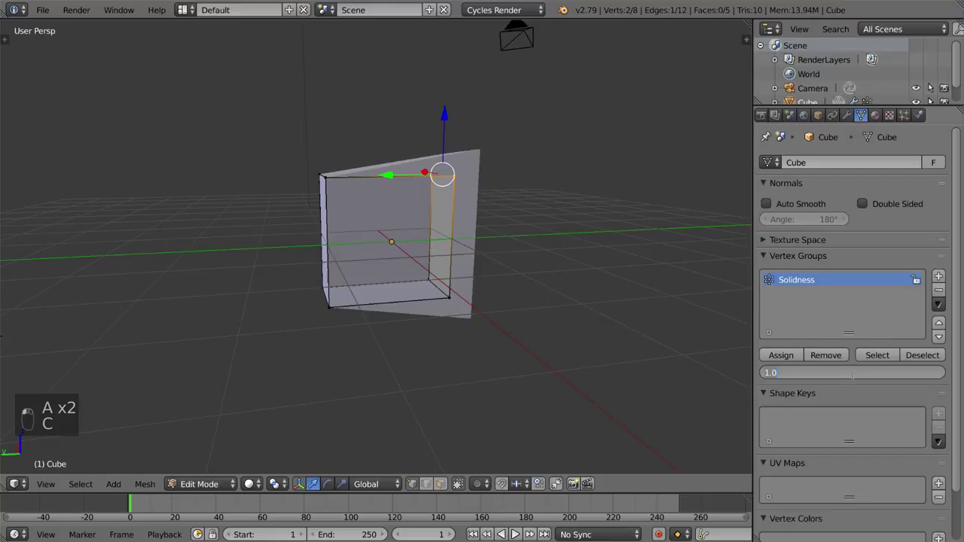
{"action": "left_click", "coordinate": [855, 379]}
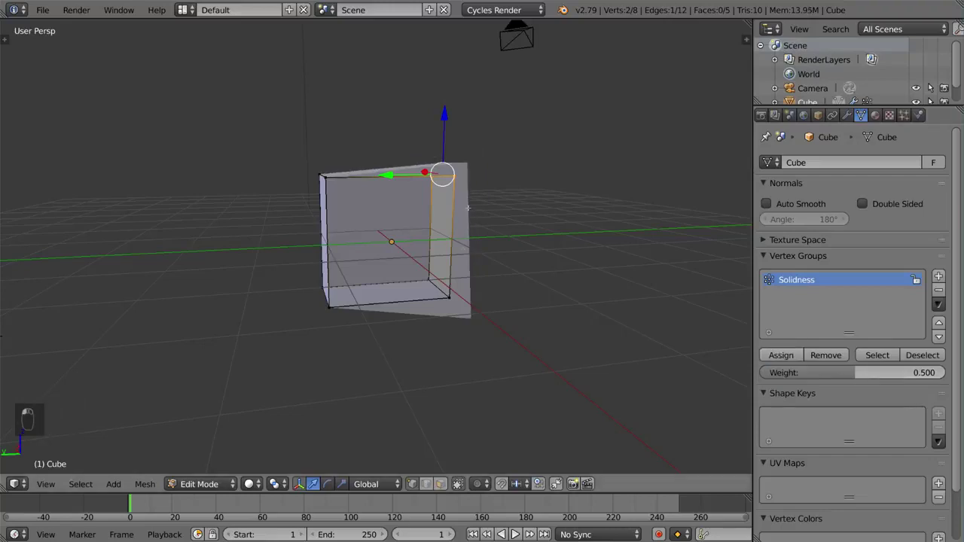
- Assign the bottom-left vertex to the Solidness group at weight 0.15, then return to Object Mode
{"action": "middle_click_drag", "start_coordinate": [557, 260], "coordinate": [497, 226]}
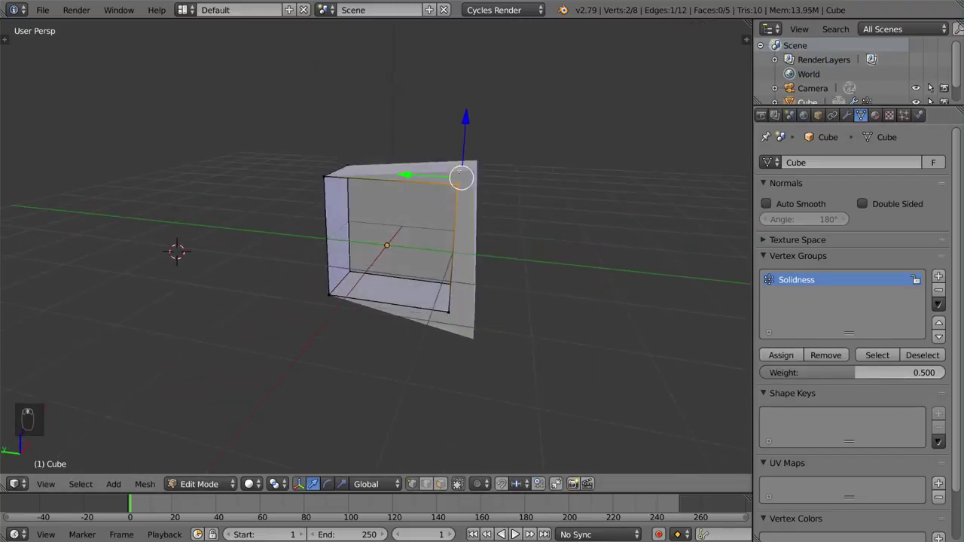
{"action": "middle_click_drag", "start_coordinate": [431, 297], "coordinate": [376, 293]}
{"action": "key", "text": "a"}
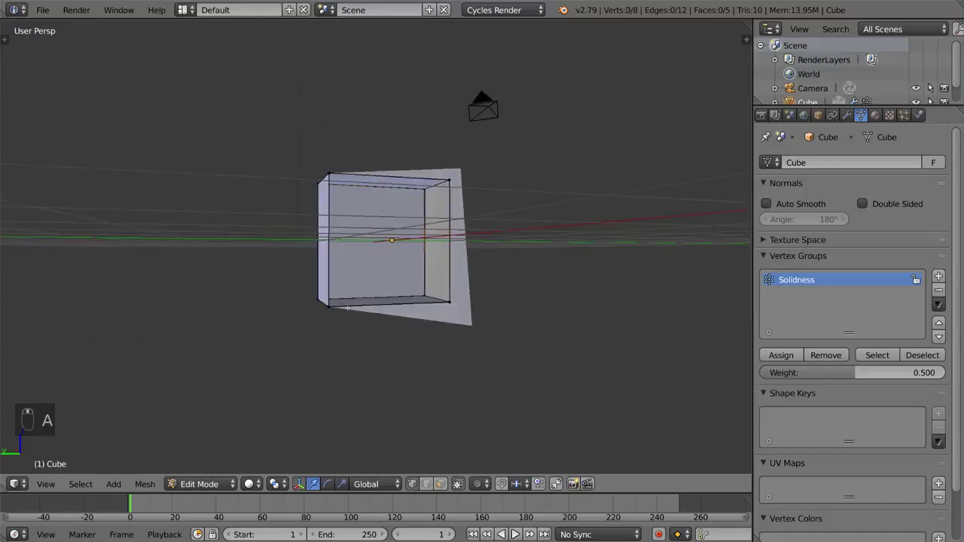
{"action": "key", "text": "c"}
{"action": "left_click", "coordinate": [322, 302]}
{"action": "left_click", "coordinate": [863, 372]}
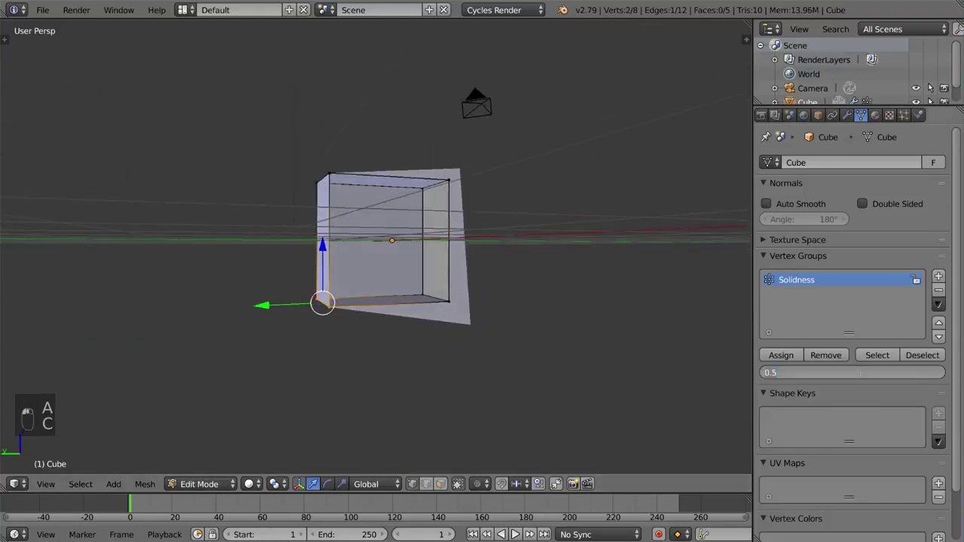
{"action": "type", "text": ".5"}
{"action": "key", "text": "Return"}
{"action": "left_click", "coordinate": [781, 355]}
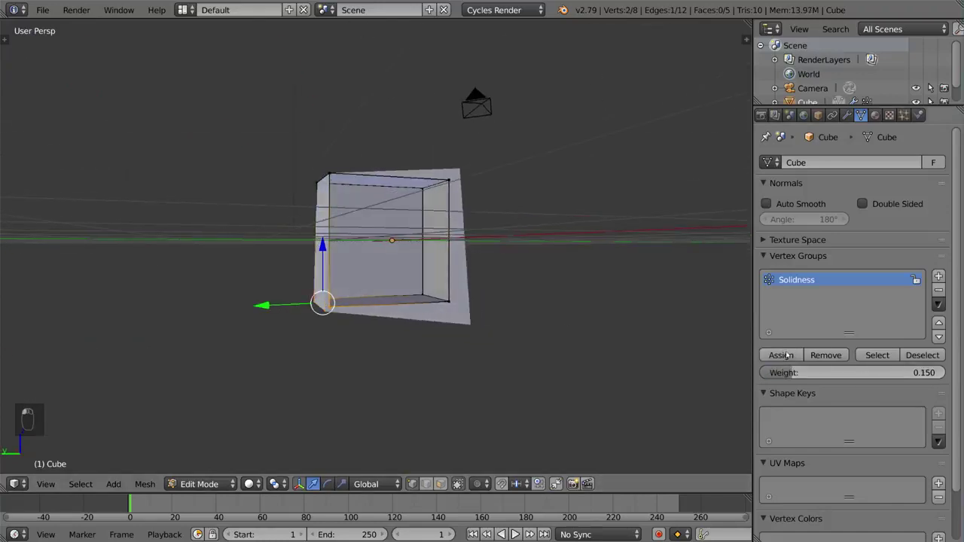
{"action": "mouse_move", "coordinate": [422, 295]}
{"action": "middle_mouse_down"}
{"action": "mouse_move", "coordinate": [306, 379]}
{"action": "mouse_move", "coordinate": [305, 357]}
{"action": "mouse_move", "coordinate": [357, 338]}
{"action": "mouse_move", "coordinate": [359, 370]}
{"action": "mouse_move", "coordinate": [424, 355]}
{"action": "mouse_move", "coordinate": [635, 349]}
{"action": "mouse_move", "coordinate": [505, 319]}
{"action": "mouse_move", "coordinate": [490, 279]}
{"action": "mouse_move", "coordinate": [492, 212]}
{"action": "mouse_move", "coordinate": [482, 226]}
{"action": "mouse_move", "coordinate": [99, 276]}
{"action": "mouse_move", "coordinate": [478, 241]}
{"action": "mouse_move", "coordinate": [588, 243]}
{"action": "mouse_move", "coordinate": [482, 231]}
{"action": "mouse_move", "coordinate": [567, 242]}
{"action": "middle_mouse_up"}
{"action": "key", "text": "Tab"}
{"action": "scroll", "coordinate": [338, 355], "scroll_direction": "down", "scroll_amount": 3}
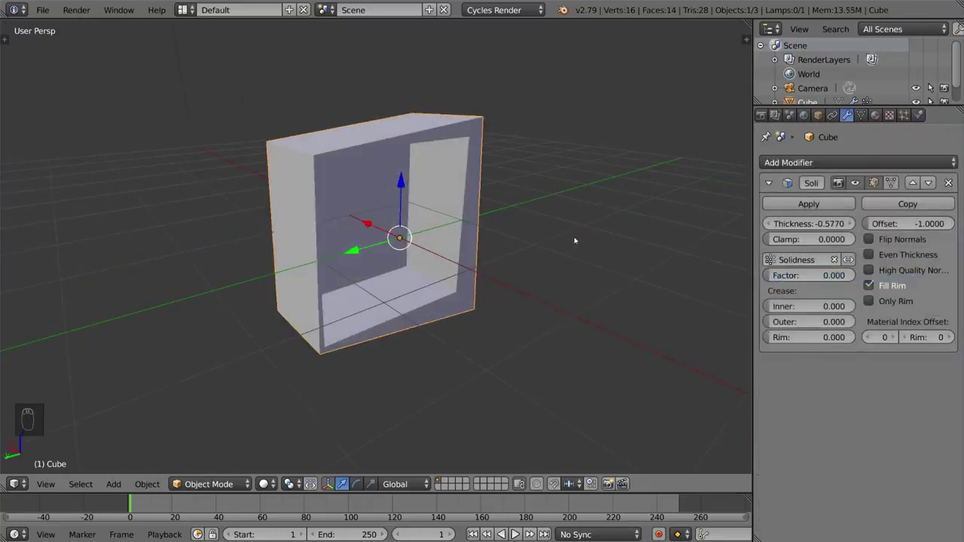
- Play the plane's cloth simulation onto the sphere from Physics, then reset to frame 1
{"action": "left_click", "coordinate": [919, 115]}
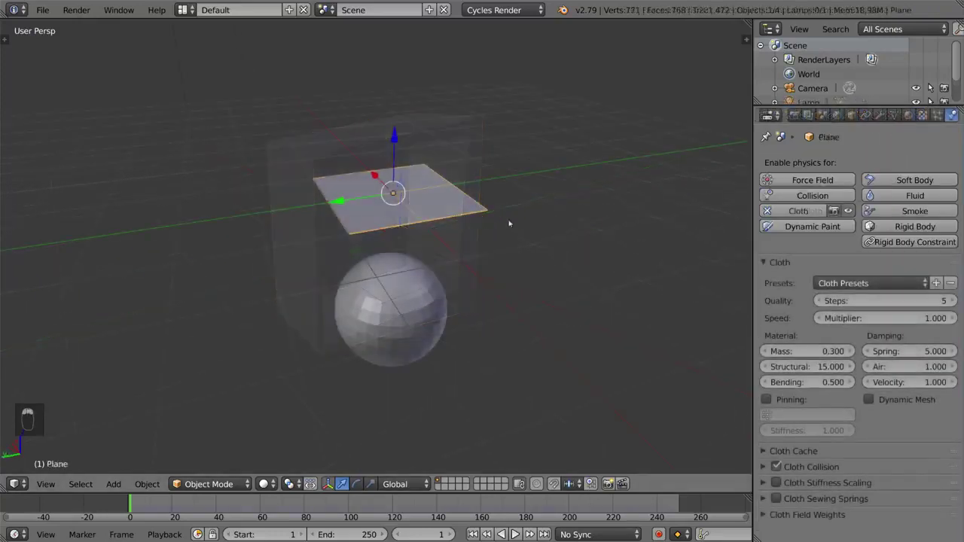
{"action": "key", "text": "alt+a"}
{"action": "mouse_move", "coordinate": [520, 263]}
{"action": "middle_mouse_down"}
{"action": "mouse_move", "coordinate": [509, 306]}
{"action": "mouse_move", "coordinate": [506, 272]}
{"action": "middle_mouse_up"}
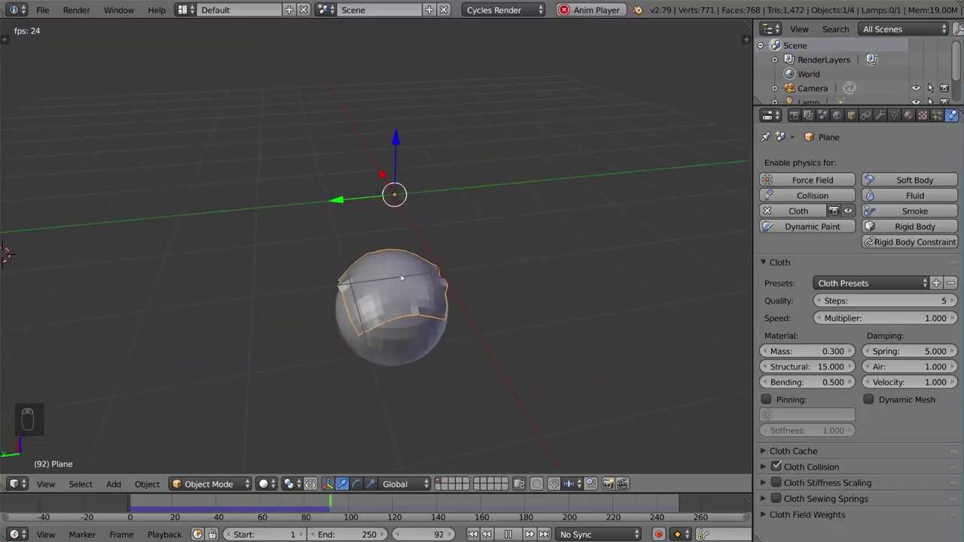
{"action": "key", "text": "Escape"}
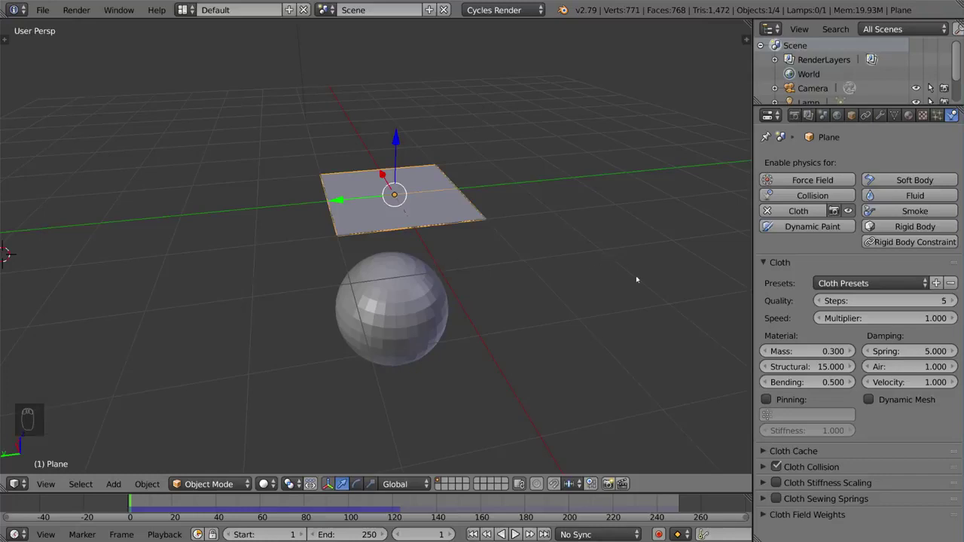
- Assign one corner vertex of the plane to a new vertex group renamed 'Pinning'
{"action": "left_click", "coordinate": [894, 114]}
{"action": "middle_click_drag", "start_coordinate": [600, 276], "coordinate": [523, 252]}
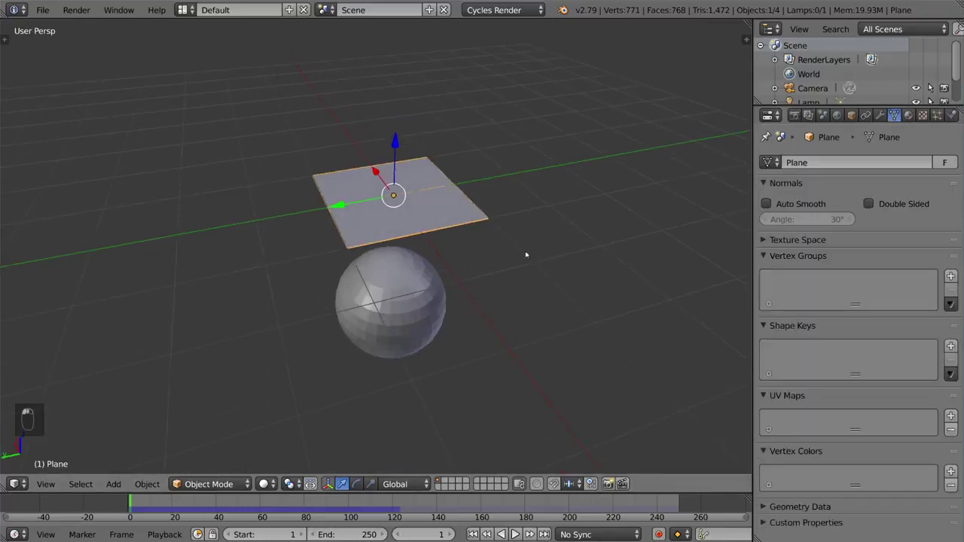
{"action": "key", "text": "Tab"}
{"action": "right_click", "coordinate": [428, 152]}
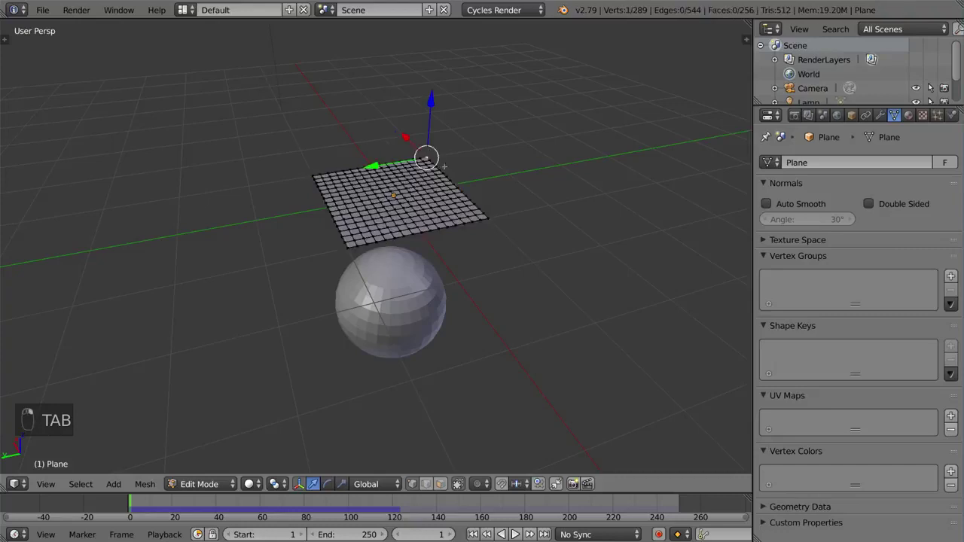
{"action": "mouse_move", "coordinate": [427, 152]}
{"action": "middle_mouse_down"}
{"action": "mouse_move", "coordinate": [738, 286]}
{"action": "mouse_move", "coordinate": [544, 215]}
{"action": "mouse_move", "coordinate": [551, 201]}
{"action": "middle_mouse_up"}
{"action": "left_click", "coordinate": [950, 277]}
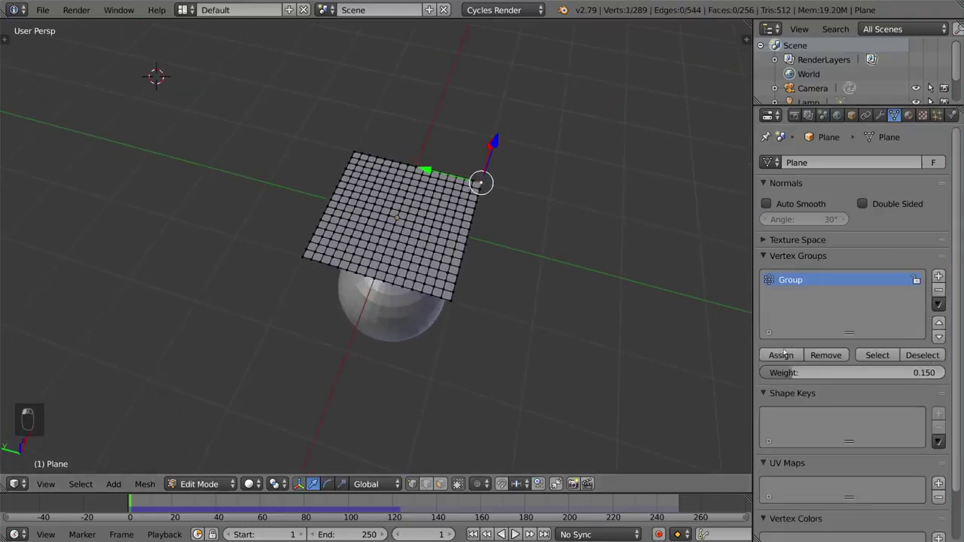
{"action": "left_click", "coordinate": [781, 354]}
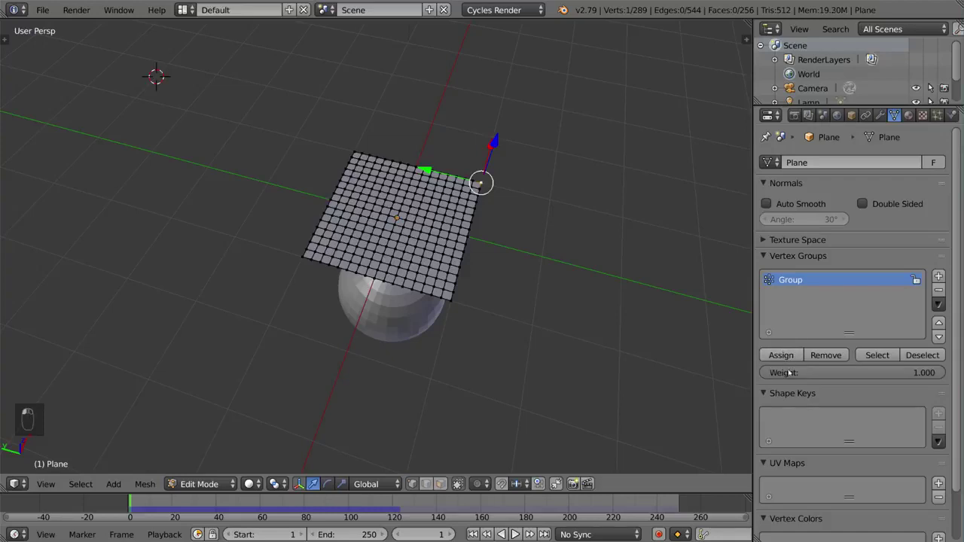
{"action": "double_click", "coordinate": [798, 282]}
{"action": "type", "text": "Pi"}
{"action": "type", "text": "nning"}
{"action": "key", "text": "Tab"}
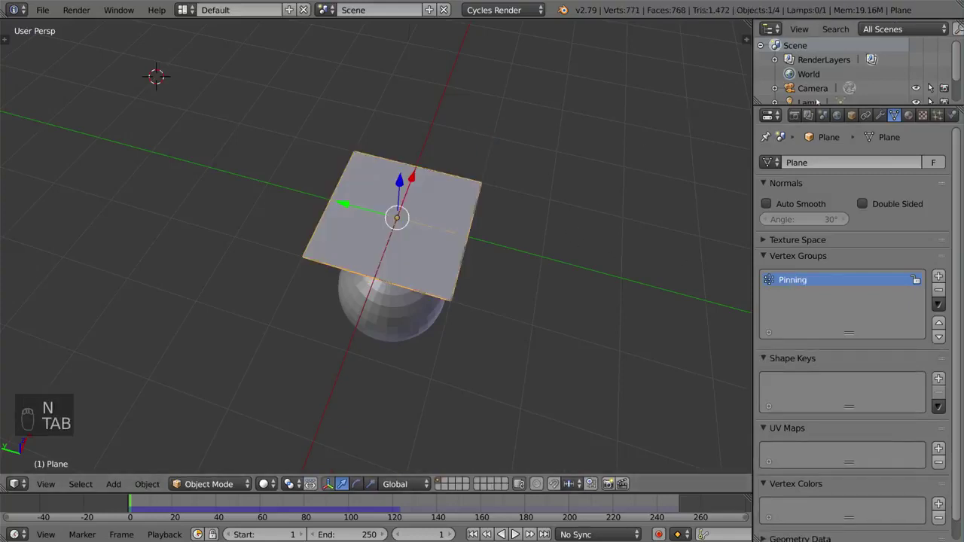
- Enable cloth Pinning and set its pin group to the Pinning vertex group
{"action": "left_click", "coordinate": [953, 115]}
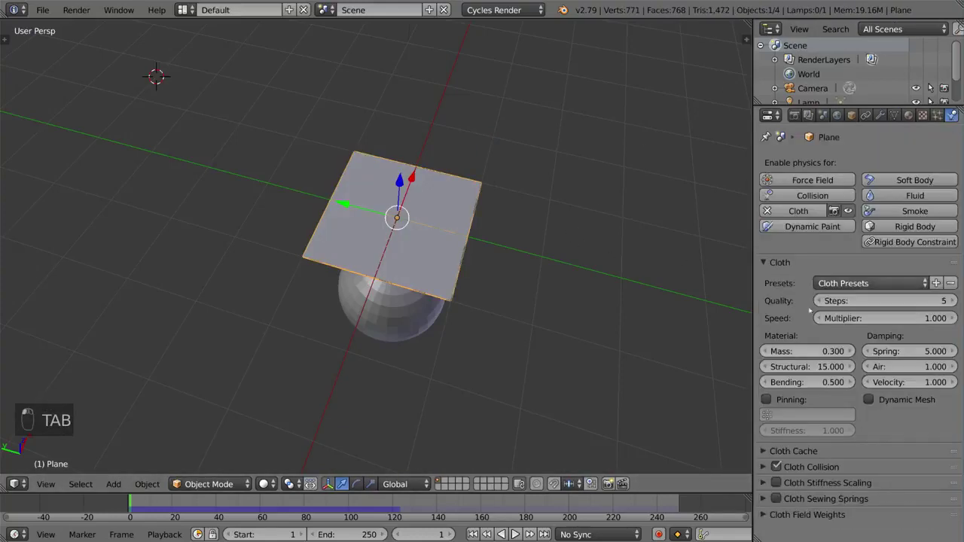
{"action": "left_click", "coordinate": [766, 399]}
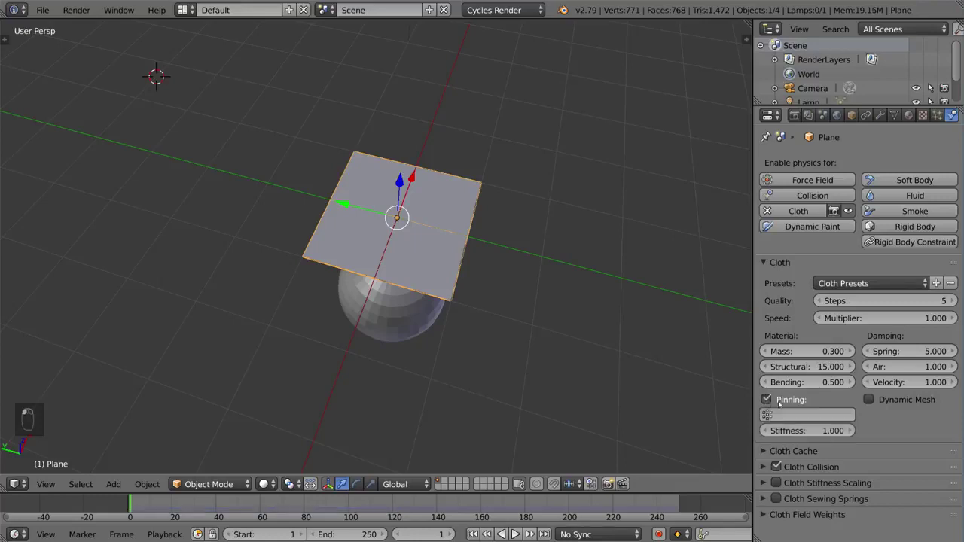
{"action": "left_click", "coordinate": [802, 414]}
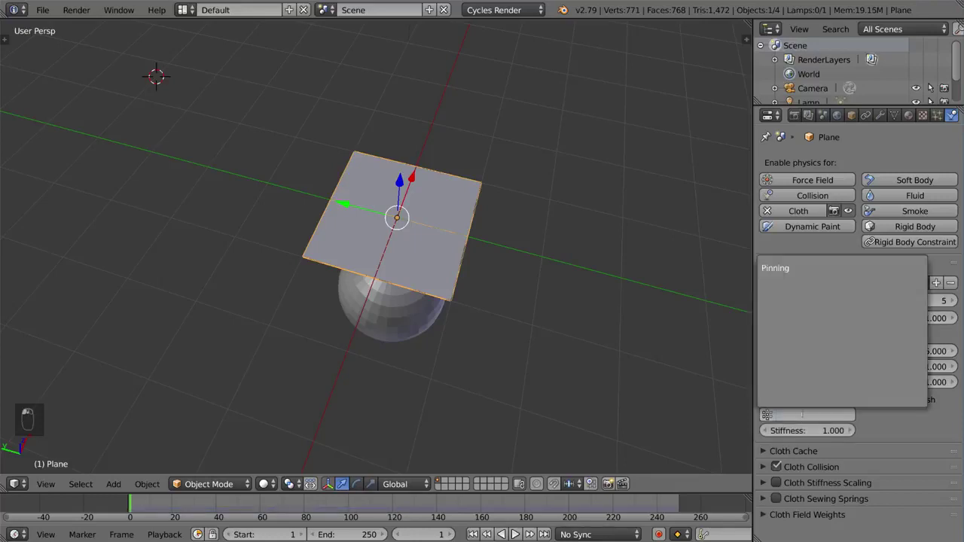
{"action": "left_click", "coordinate": [779, 268]}
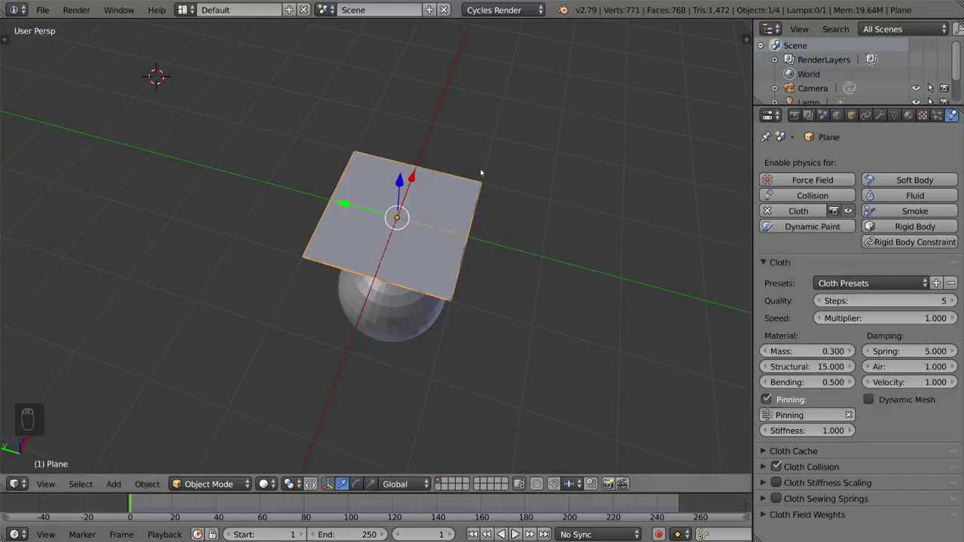
{"action": "middle_click_drag", "start_coordinate": [534, 272], "coordinate": [443, 178]}
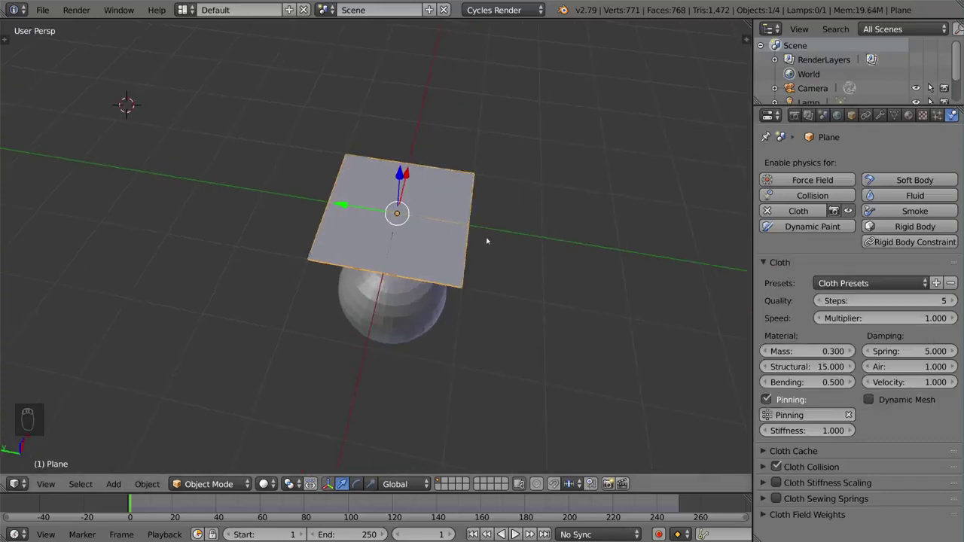
{"action": "middle_click_drag", "start_coordinate": [486, 241], "coordinate": [435, 209]}
{"action": "mouse_move", "coordinate": [586, 195]}
{"action": "middle_mouse_down"}
{"action": "mouse_move", "coordinate": [546, 215]}
{"action": "mouse_move", "coordinate": [528, 240]}
{"action": "mouse_move", "coordinate": [419, 234]}
{"action": "mouse_move", "coordinate": [446, 218]}
{"action": "mouse_move", "coordinate": [532, 237]}
{"action": "middle_mouse_up"}
- Play the simulation to see the cloth hang from its pinned corner, then rewind it
{"action": "key", "text": "alt+a"}
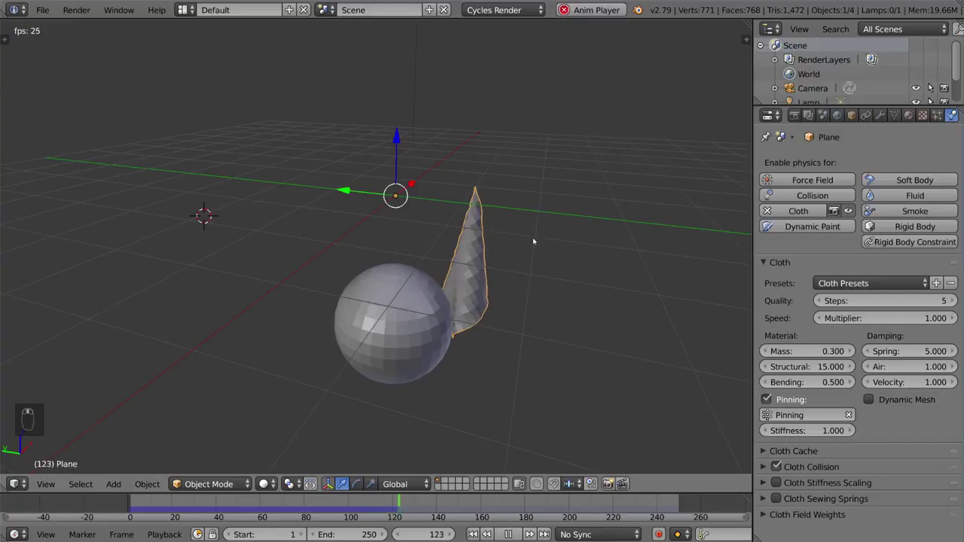
{"action": "key", "text": "alt+a"}
{"action": "left_click", "coordinate": [129, 503]}
{"action": "key", "text": "Tab"}
{"action": "mouse_move", "coordinate": [422, 316]}
{"action": "middle_mouse_down"}
{"action": "mouse_move", "coordinate": [482, 301]}
{"action": "mouse_move", "coordinate": [512, 317]}
{"action": "middle_mouse_up"}
- Assign the plane's right edge vertices to Pinning and replay the cloth simulation
{"action": "right_click", "coordinate": [467, 249], "text": "alt"}
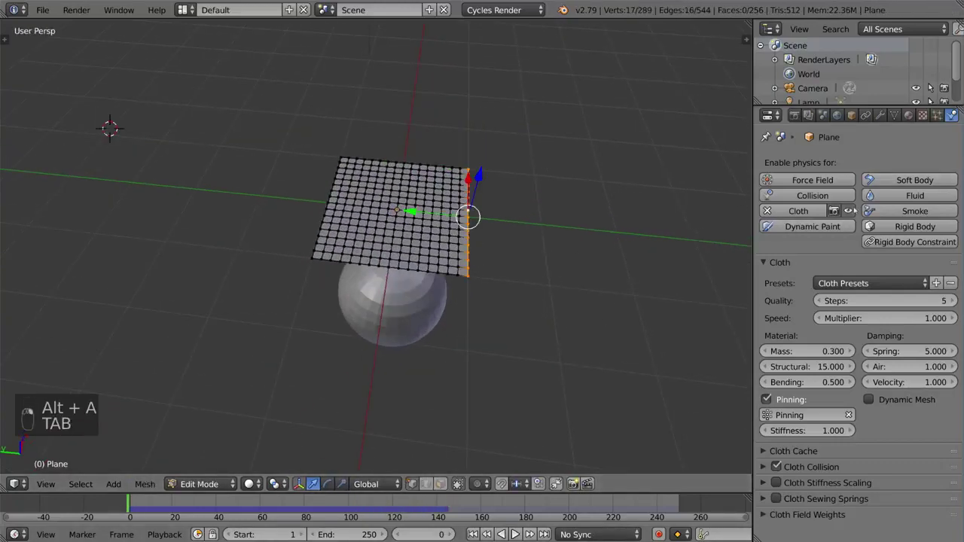
{"action": "left_click", "coordinate": [894, 114]}
{"action": "left_click", "coordinate": [781, 354]}
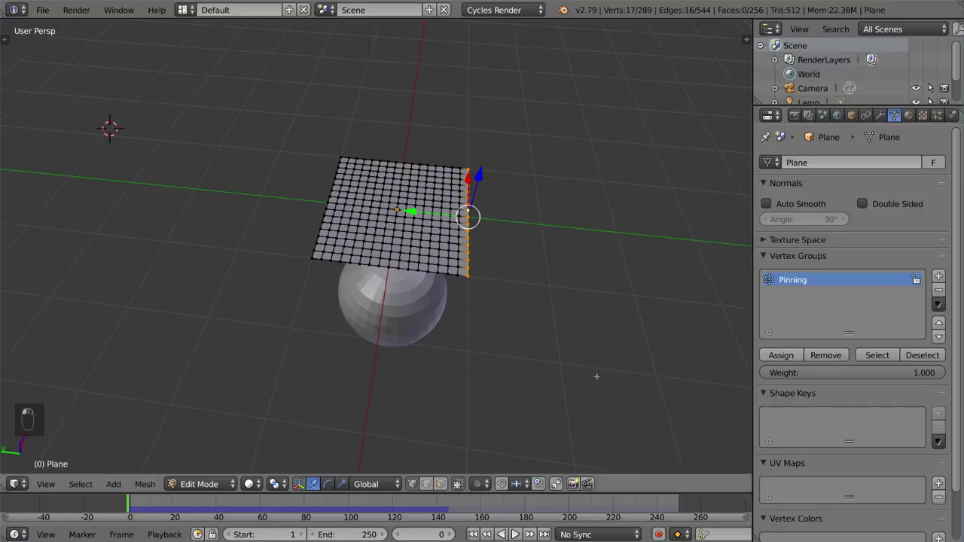
{"action": "key", "text": "Tab"}
{"action": "key", "text": "alt+a"}
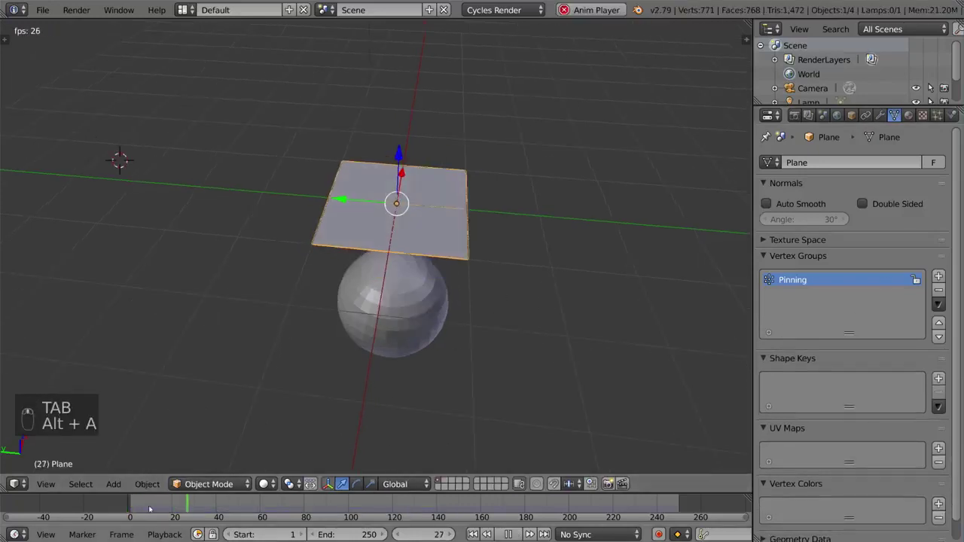
{"action": "key", "text": "alt+a"}
{"action": "key", "text": "alt+a"}
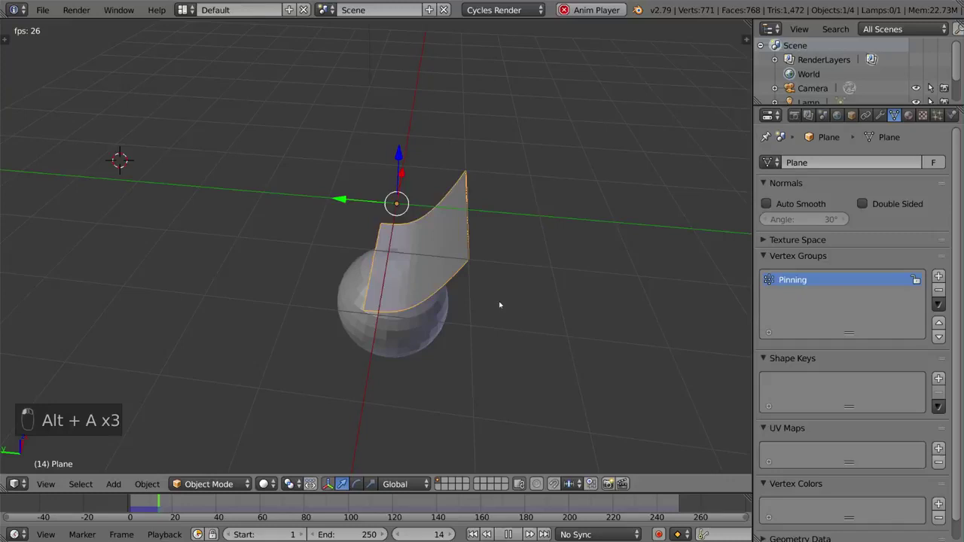
{"action": "mouse_move", "coordinate": [499, 301]}
{"action": "middle_mouse_down"}
{"action": "mouse_move", "coordinate": [521, 287]}
{"action": "mouse_move", "coordinate": [495, 189]}
{"action": "middle_mouse_up"}
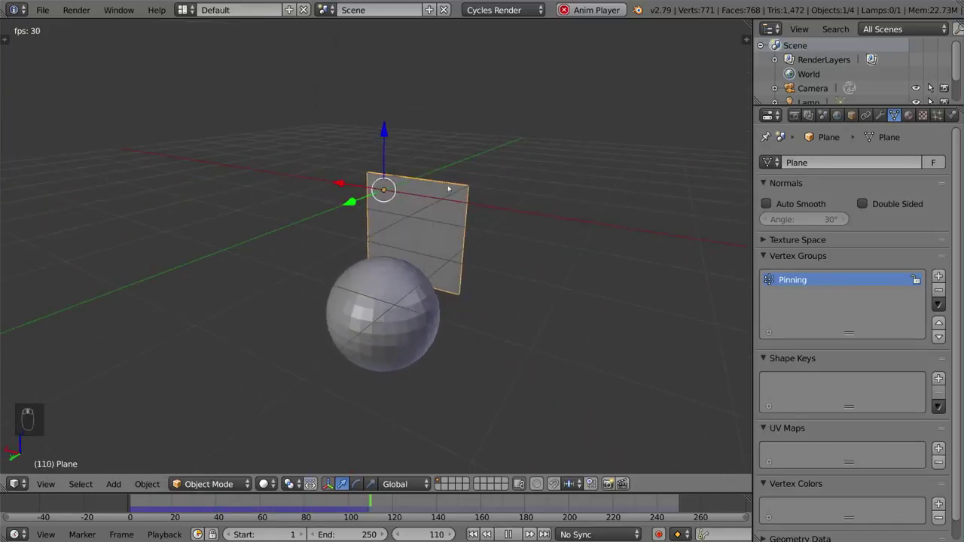
{"action": "key", "text": "Escape"}
- Add a few more chosen vertices to Pinning and replay the draping cloth
{"action": "mouse_move", "coordinate": [502, 236]}
{"action": "middle_mouse_down"}
{"action": "mouse_move", "coordinate": [431, 270]}
{"action": "mouse_move", "coordinate": [473, 263]}
{"action": "mouse_move", "coordinate": [472, 248]}
{"action": "middle_mouse_up"}
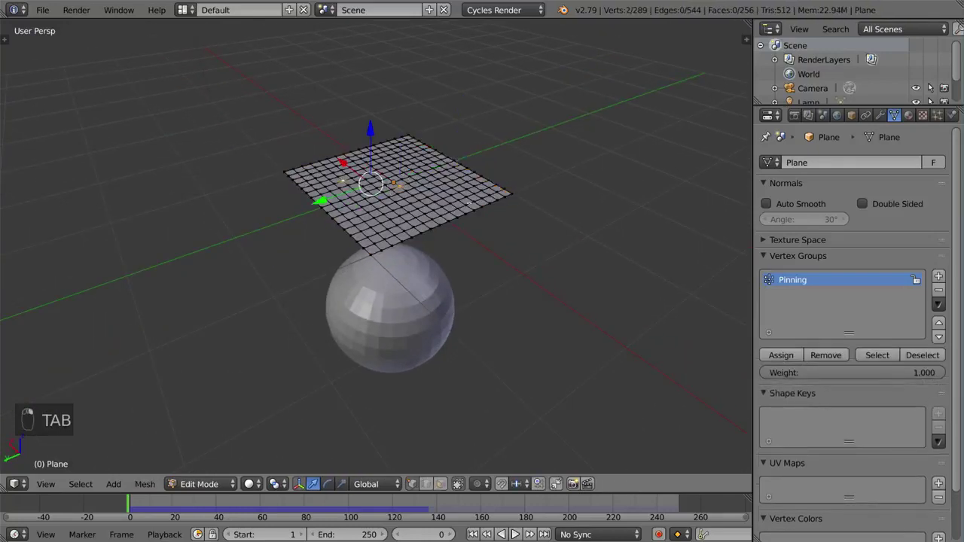
{"action": "left_click", "coordinate": [784, 355]}
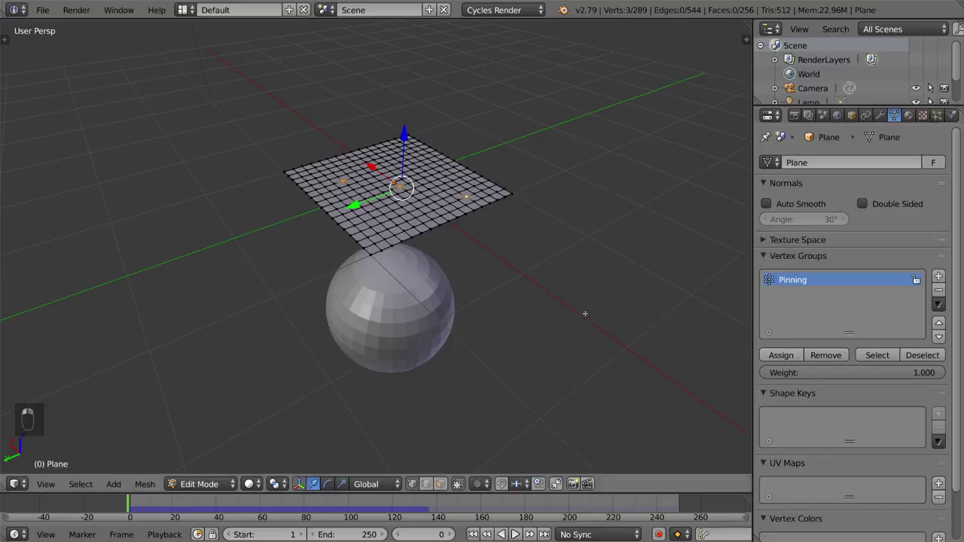
{"action": "key", "text": "Tab"}
{"action": "key", "text": "alt+a"}
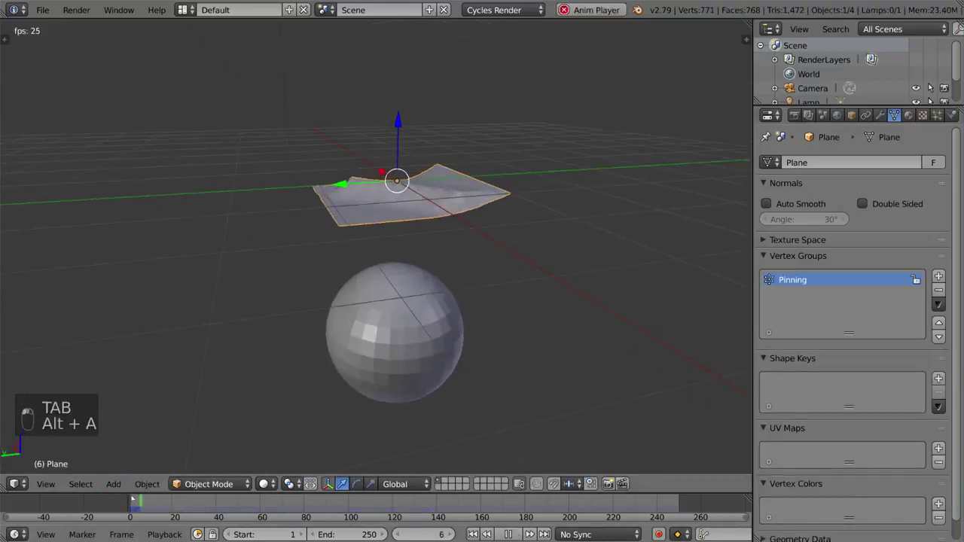
{"action": "mouse_move", "coordinate": [279, 426]}
{"action": "middle_mouse_down"}
{"action": "mouse_move", "coordinate": [253, 474]}
{"action": "mouse_move", "coordinate": [344, 437]}
{"action": "mouse_move", "coordinate": [226, 422]}
{"action": "middle_mouse_up"}
{"action": "key", "text": "alt+a"}
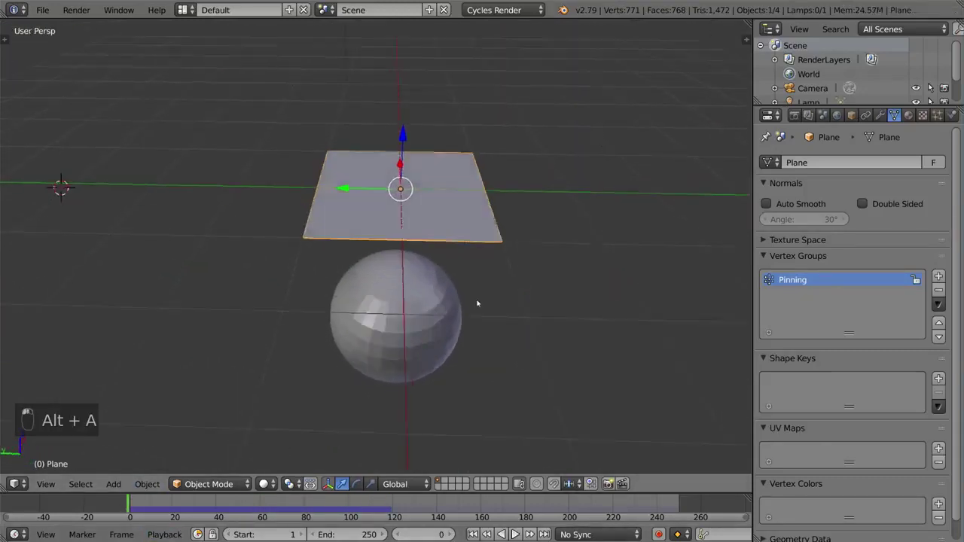
{"action": "mouse_move", "coordinate": [478, 301]}
{"action": "middle_mouse_down"}
{"action": "mouse_move", "coordinate": [577, 293]}
{"action": "mouse_move", "coordinate": [557, 260]}
{"action": "middle_mouse_up"}
- Apply a 0.5 Pinning weight and replay the cloth sagging onto the sphere
{"action": "key", "text": "Tab"}
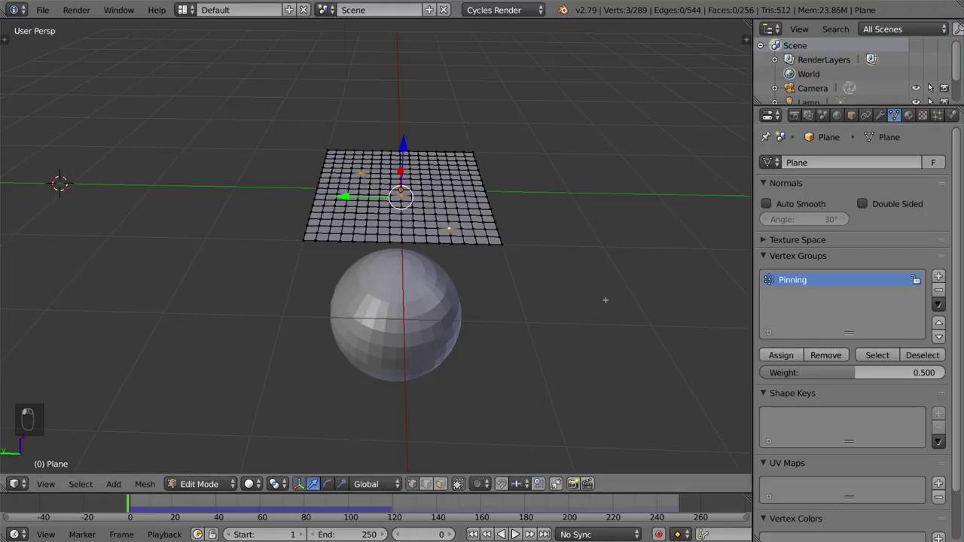
{"action": "key", "text": "Tab"}
{"action": "mouse_move", "coordinate": [564, 318]}
{"action": "middle_mouse_down"}
{"action": "mouse_move", "coordinate": [585, 293]}
{"action": "mouse_move", "coordinate": [575, 302]}
{"action": "middle_mouse_up"}
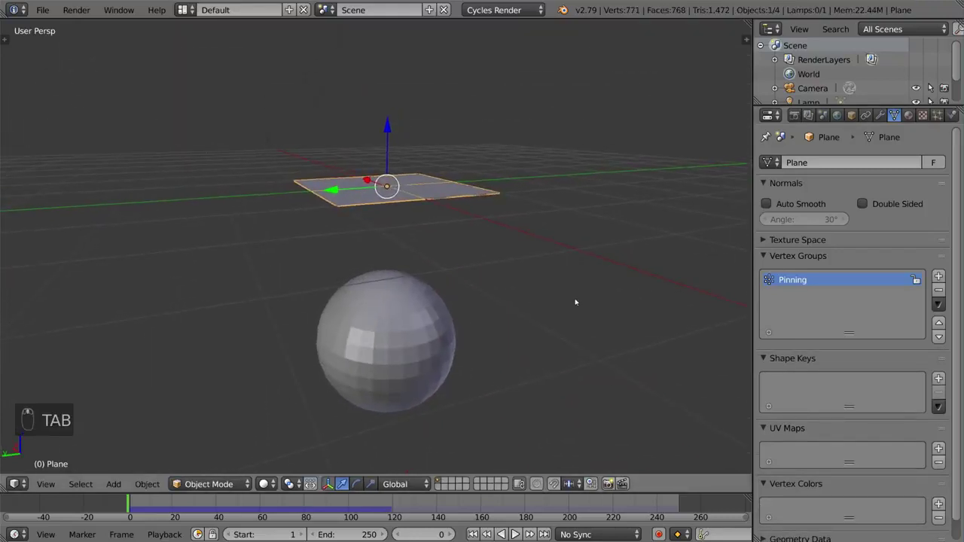
{"action": "key", "text": "alt+a"}
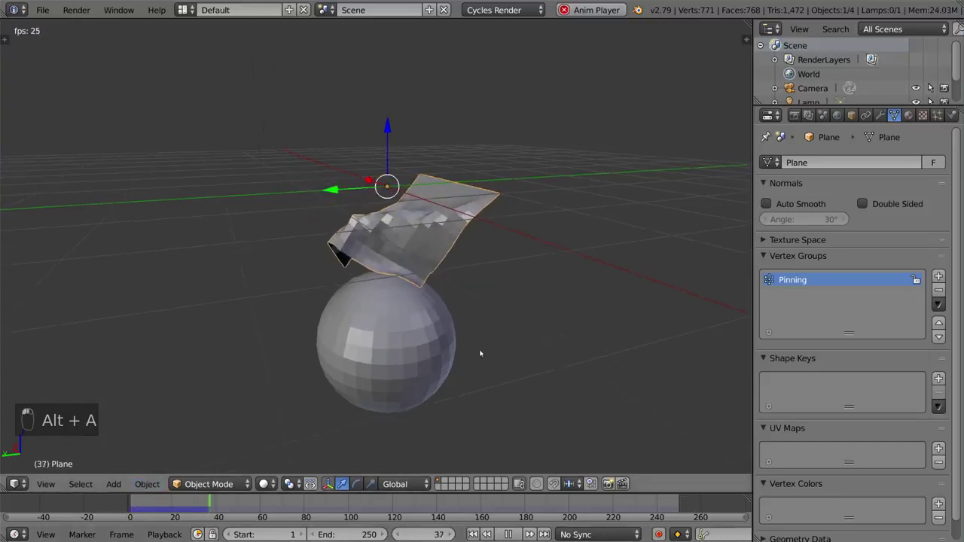
{"action": "mouse_move", "coordinate": [479, 351]}
{"action": "middle_mouse_down"}
{"action": "mouse_move", "coordinate": [467, 346]}
{"action": "mouse_move", "coordinate": [540, 334]}
{"action": "mouse_move", "coordinate": [458, 350]}
{"action": "mouse_move", "coordinate": [514, 340]}
{"action": "middle_mouse_up"}
{"action": "scroll", "coordinate": [467, 346], "scroll_direction": "up", "scroll_amount": 3}
{"action": "scroll", "coordinate": [476, 345], "scroll_direction": "down", "scroll_amount": 2}
{"action": "scroll", "coordinate": [514, 339], "scroll_direction": "down", "scroll_amount": 2}
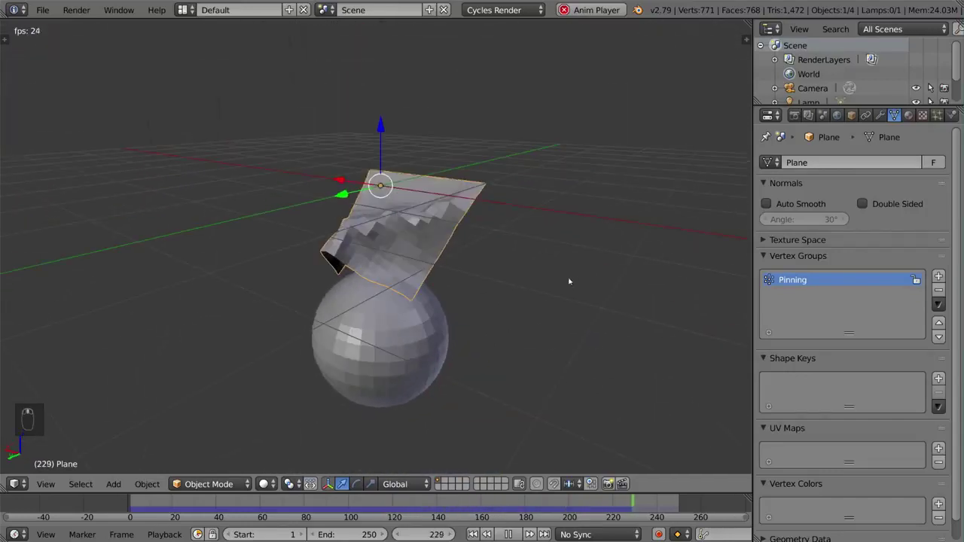
{"action": "scroll", "coordinate": [559, 309], "scroll_direction": "down", "scroll_amount": 2}
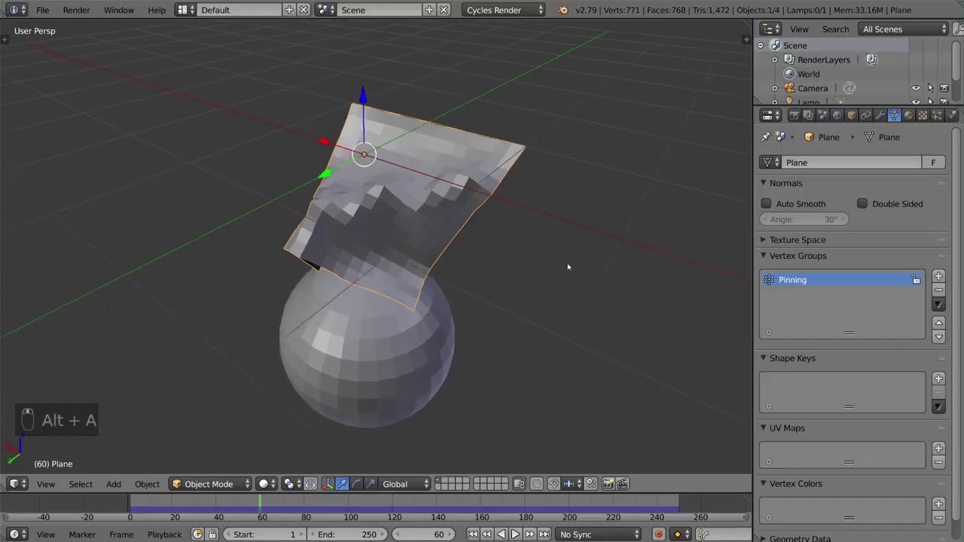
- Weight-paint full weight across the plane's top band and replay the cloth
{"action": "middle_click_drag", "start_coordinate": [568, 267], "coordinate": [626, 267]}
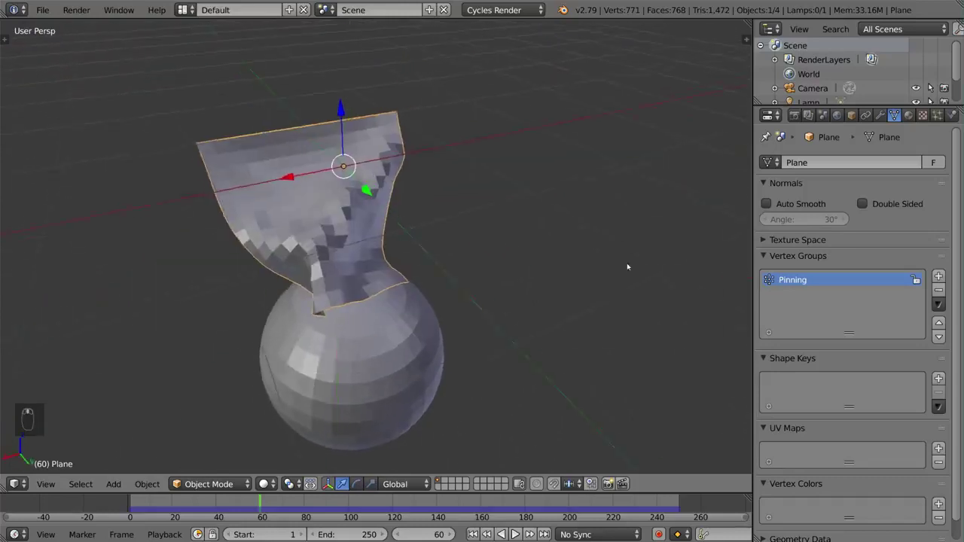
{"action": "middle_click_drag", "start_coordinate": [556, 256], "coordinate": [551, 254]}
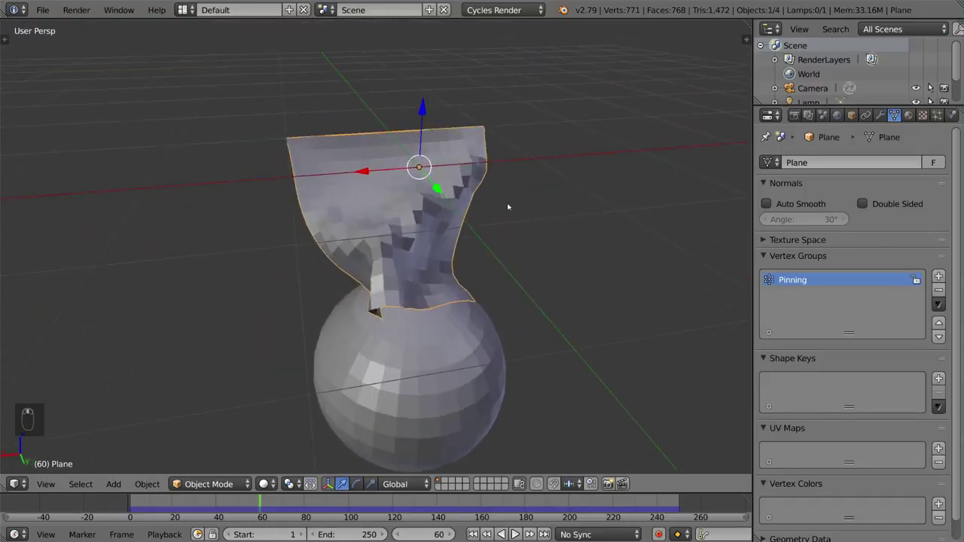
{"action": "key", "text": "ctrl+Tab"}
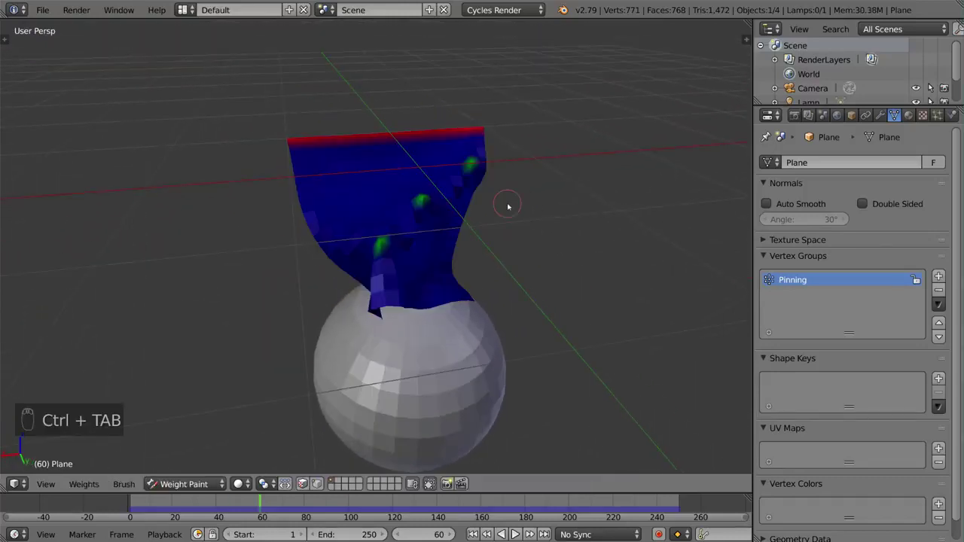
{"action": "middle_click_drag", "start_coordinate": [483, 229], "coordinate": [374, 190]}
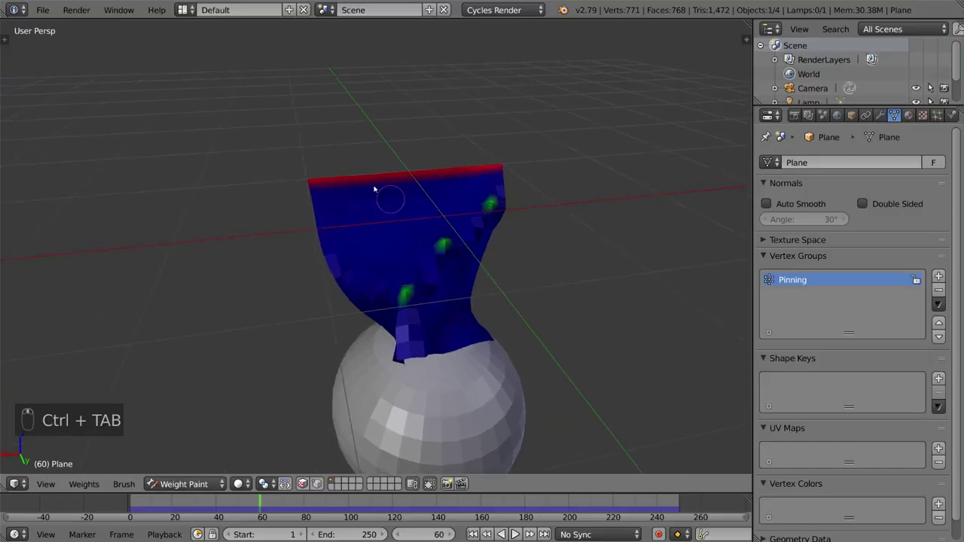
{"action": "mouse_move", "coordinate": [316, 194]}
{"action": "left_mouse_down"}
{"action": "mouse_move", "coordinate": [555, 168]}
{"action": "mouse_move", "coordinate": [318, 215]}
{"action": "left_mouse_up"}
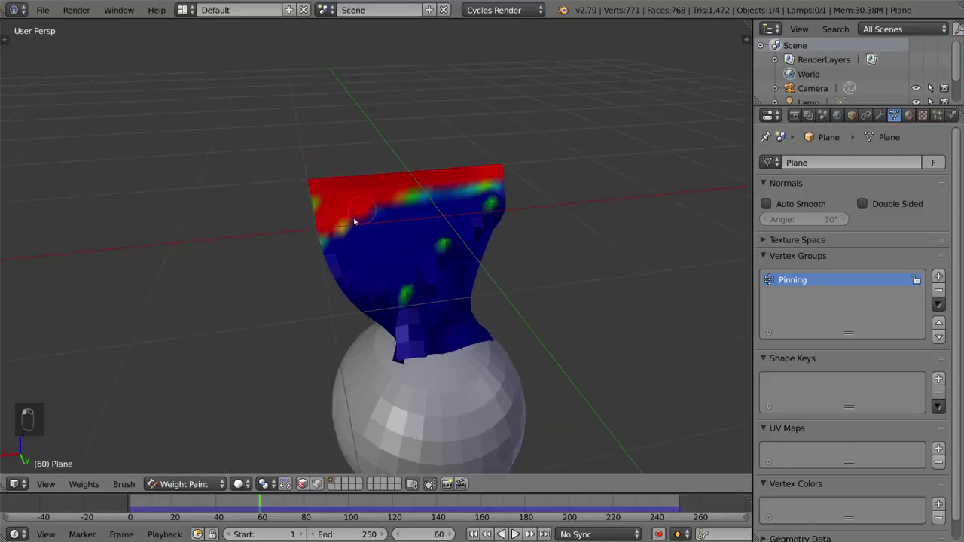
{"action": "key", "text": "ctrl+Tab"}
{"action": "mouse_move", "coordinate": [398, 209]}
{"action": "middle_mouse_down"}
{"action": "mouse_move", "coordinate": [274, 418]}
{"action": "mouse_move", "coordinate": [451, 245]}
{"action": "mouse_move", "coordinate": [592, 193]}
{"action": "middle_mouse_up"}
{"action": "key", "text": "alt+a"}
{"action": "scroll", "coordinate": [451, 244], "scroll_direction": "up", "scroll_amount": 4}
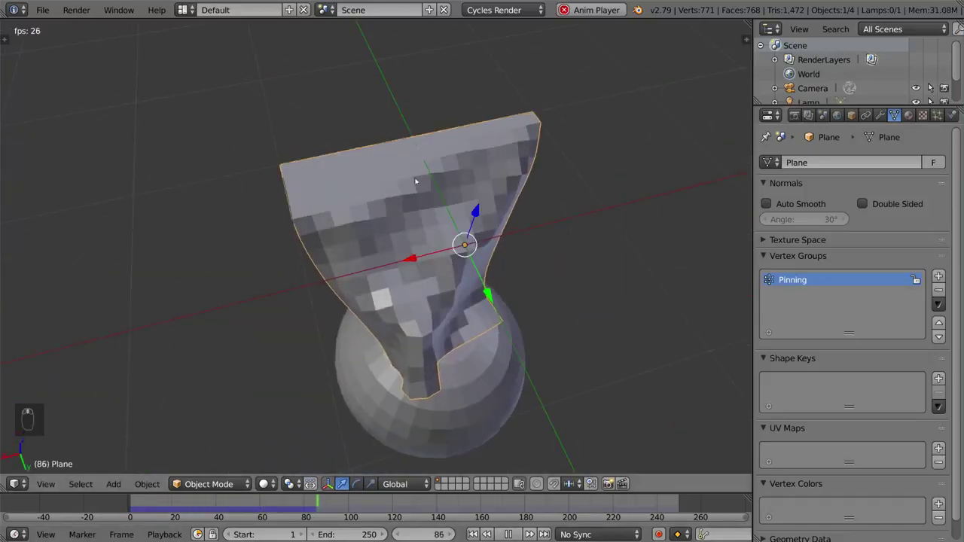
{"action": "middle_click_drag", "start_coordinate": [419, 183], "coordinate": [919, 304]}
- Add a second vertex group named Group, paint weights on it, and replay the simulation
{"action": "left_click", "coordinate": [939, 276]}
{"action": "scroll", "coordinate": [520, 296], "scroll_direction": "down", "scroll_amount": 3}
{"action": "key", "text": "alt+a"}
{"action": "middle_click_drag", "start_coordinate": [521, 297], "coordinate": [523, 325]}
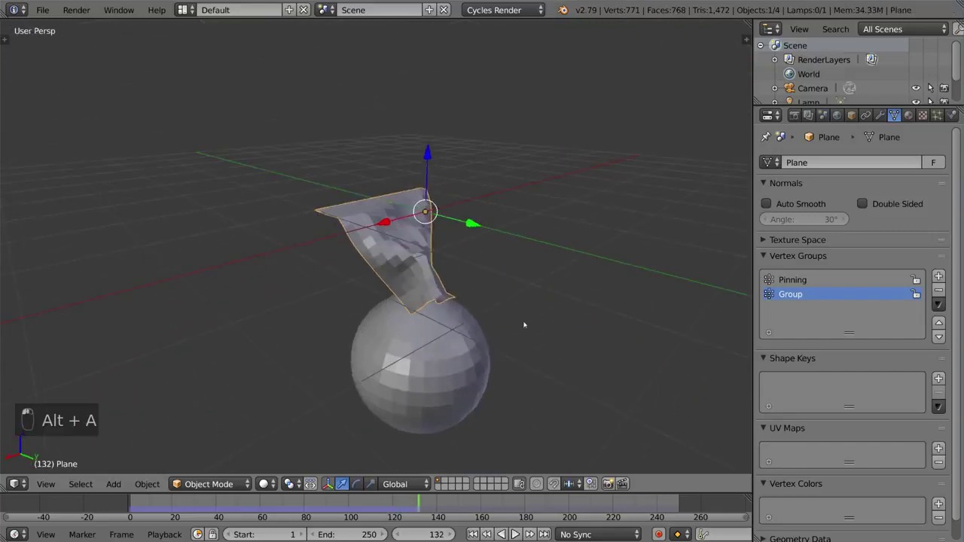
{"action": "key", "text": "ctrl+Tab"}
{"action": "middle_click_drag", "start_coordinate": [488, 286], "coordinate": [432, 277]}
{"action": "mouse_move", "coordinate": [571, 202]}
{"action": "middle_mouse_down"}
{"action": "mouse_move", "coordinate": [508, 224]}
{"action": "mouse_move", "coordinate": [663, 178]}
{"action": "mouse_move", "coordinate": [610, 259]}
{"action": "mouse_move", "coordinate": [540, 247]}
{"action": "mouse_move", "coordinate": [516, 271]}
{"action": "middle_mouse_up"}
{"action": "key", "text": "alt+a"}
{"action": "key", "text": "ctrl+Tab"}
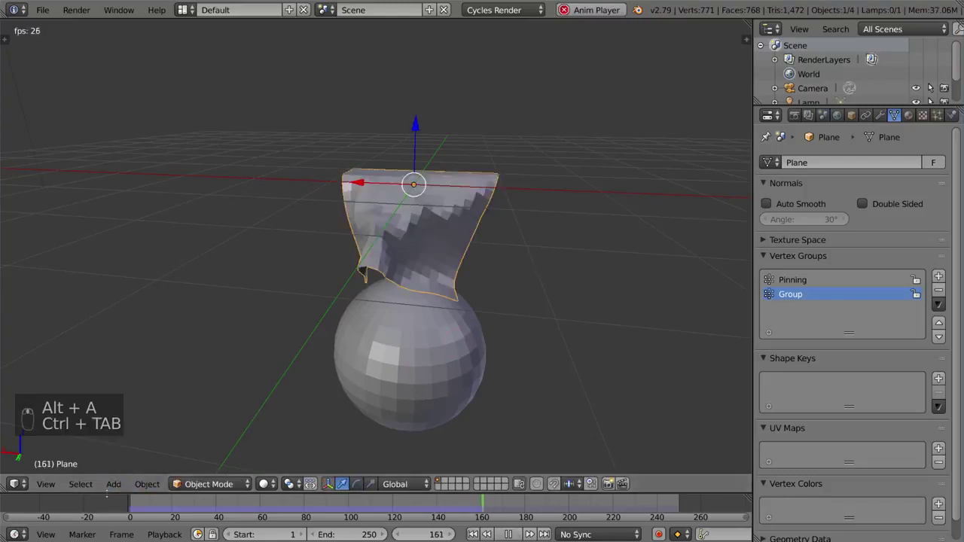
- Switch the cloth's Pinning vertex group to Group
{"action": "left_click", "coordinate": [951, 115]}
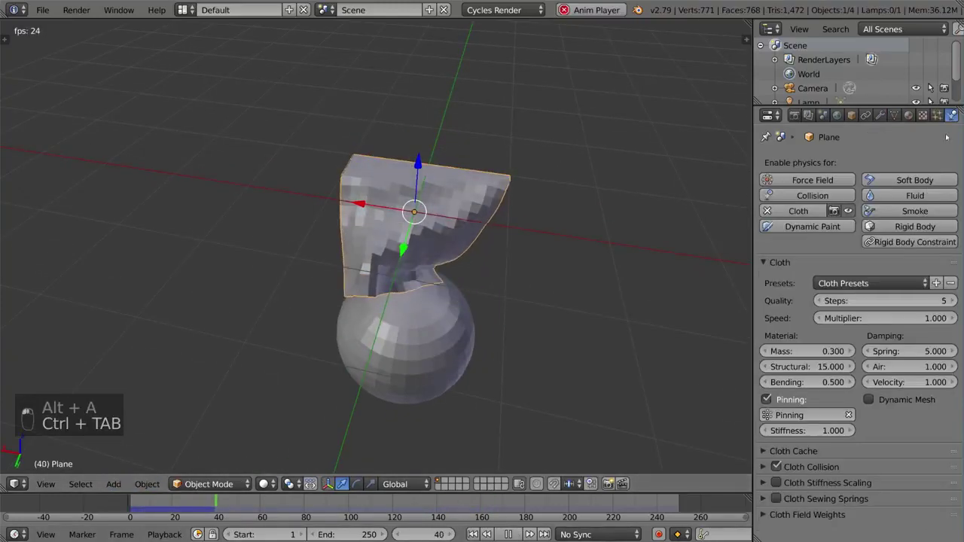
{"action": "left_click", "coordinate": [806, 415]}
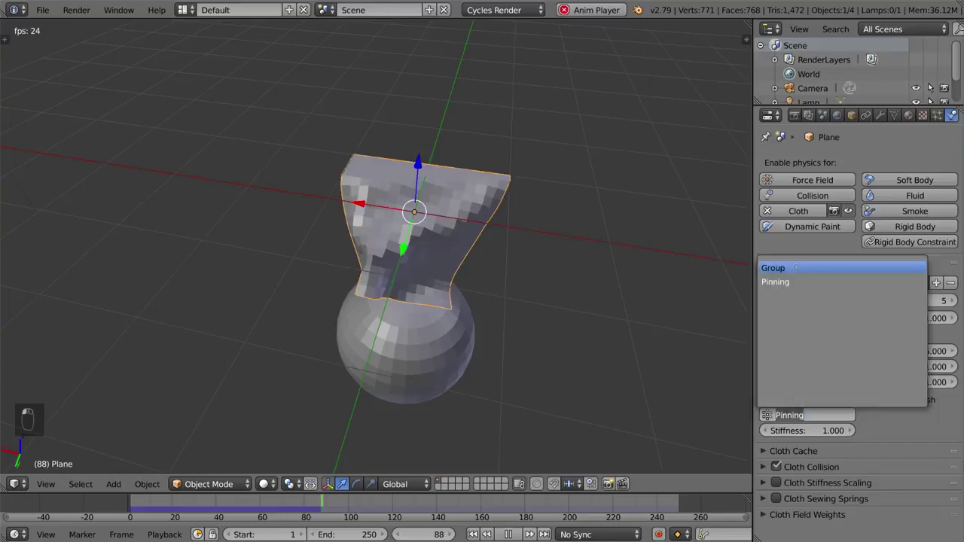
{"action": "left_click", "coordinate": [795, 267]}
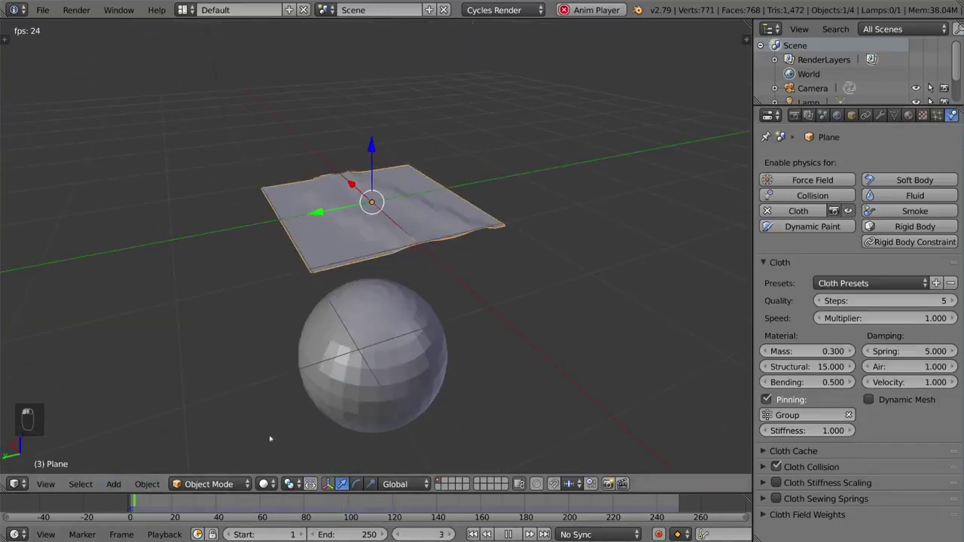
- Replay the cloth simulation with Alt+A, then delete the plane and sphere
{"action": "mouse_move", "coordinate": [270, 438]}
{"action": "middle_mouse_down"}
{"action": "mouse_move", "coordinate": [522, 281]}
{"action": "mouse_move", "coordinate": [494, 279]}
{"action": "mouse_move", "coordinate": [501, 332]}
{"action": "mouse_move", "coordinate": [538, 257]}
{"action": "mouse_move", "coordinate": [534, 300]}
{"action": "middle_mouse_up"}
{"action": "key", "text": "alt+a"}
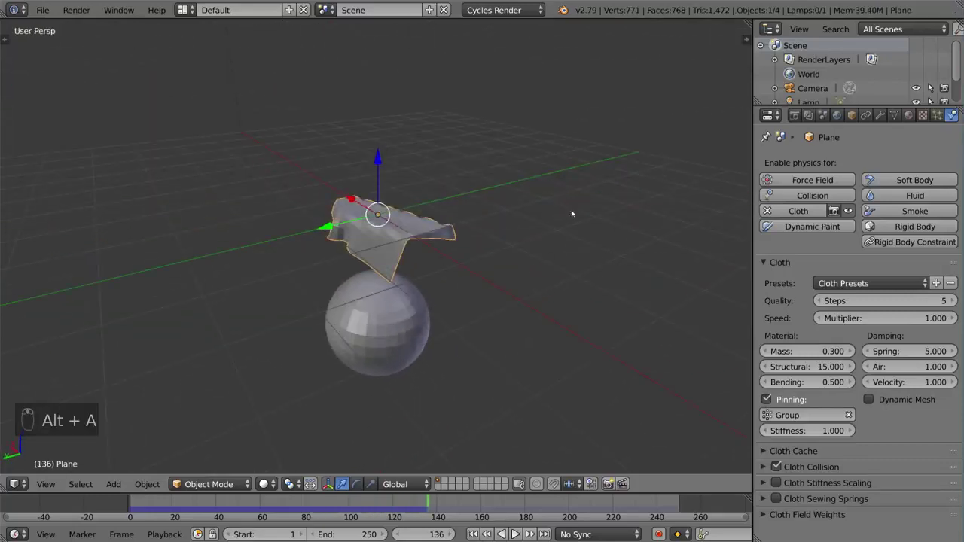
{"action": "key", "text": "x"}
{"action": "key", "text": "x"}
{"action": "key", "text": "shift+a"}
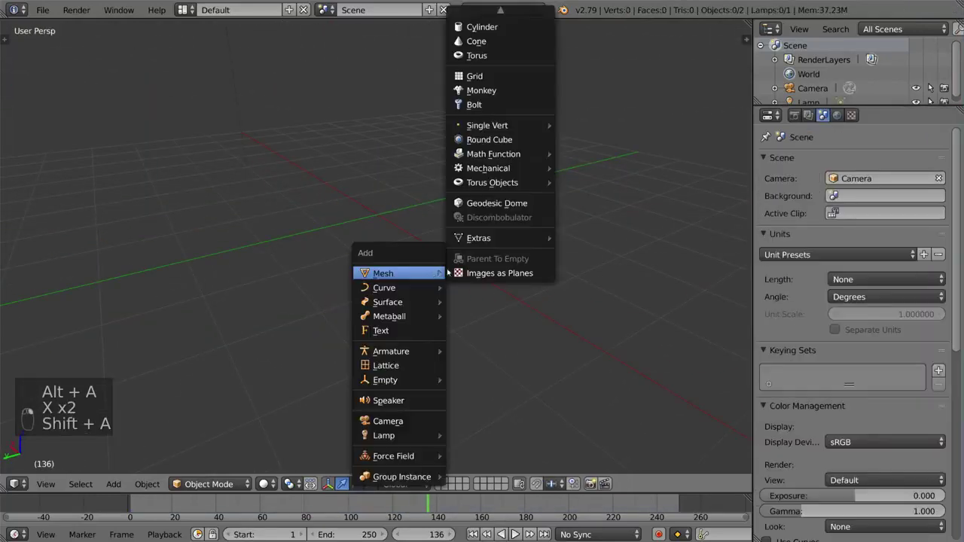
{"action": "mouse_move", "coordinate": [501, 10]}
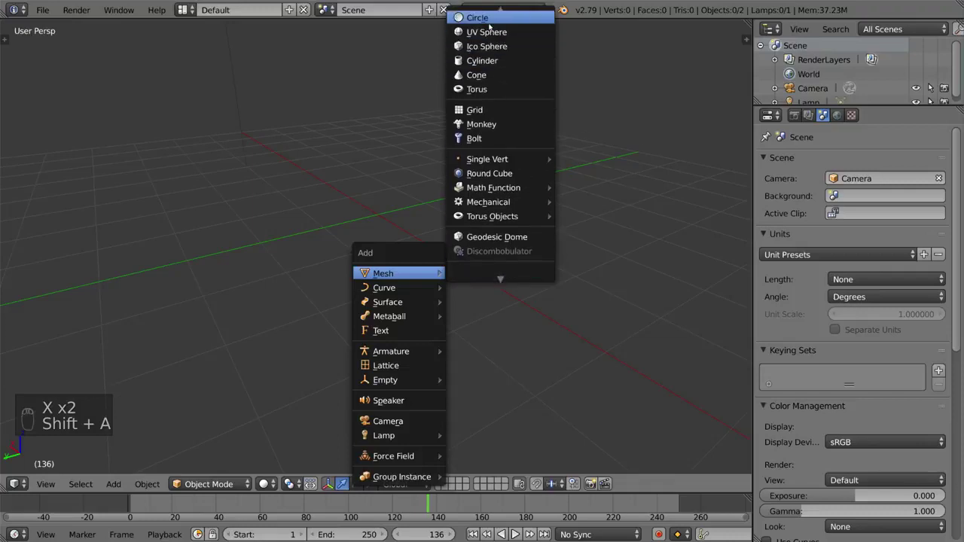
- Add a plane at the origin with a new particle system and expand its Vertex Groups panel
{"action": "left_click", "coordinate": [489, 18]}
{"action": "key", "text": "alt+g"}
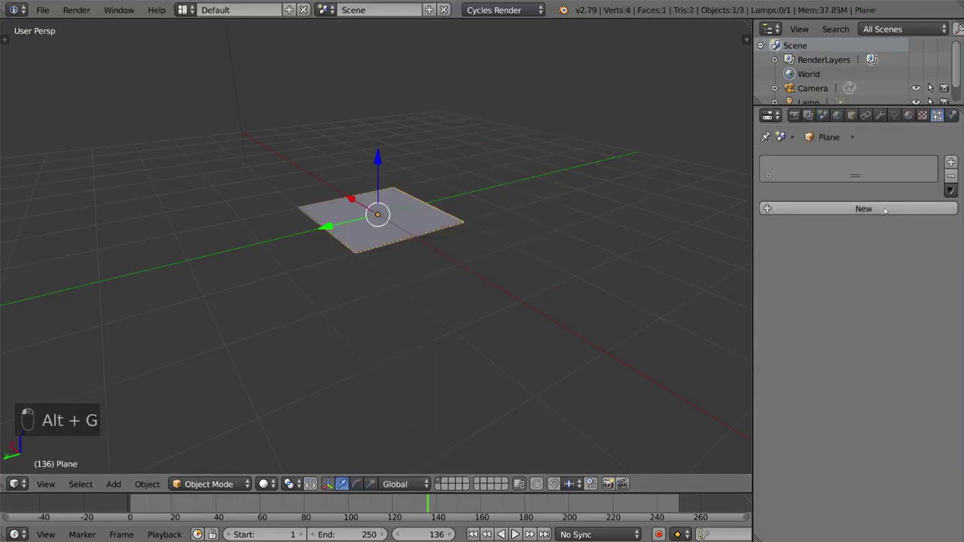
{"action": "left_click", "coordinate": [885, 210]}
{"action": "scroll", "coordinate": [904, 294], "scroll_direction": "down", "scroll_amount": 5}
{"action": "scroll", "coordinate": [906, 302], "scroll_direction": "down", "scroll_amount": 5}
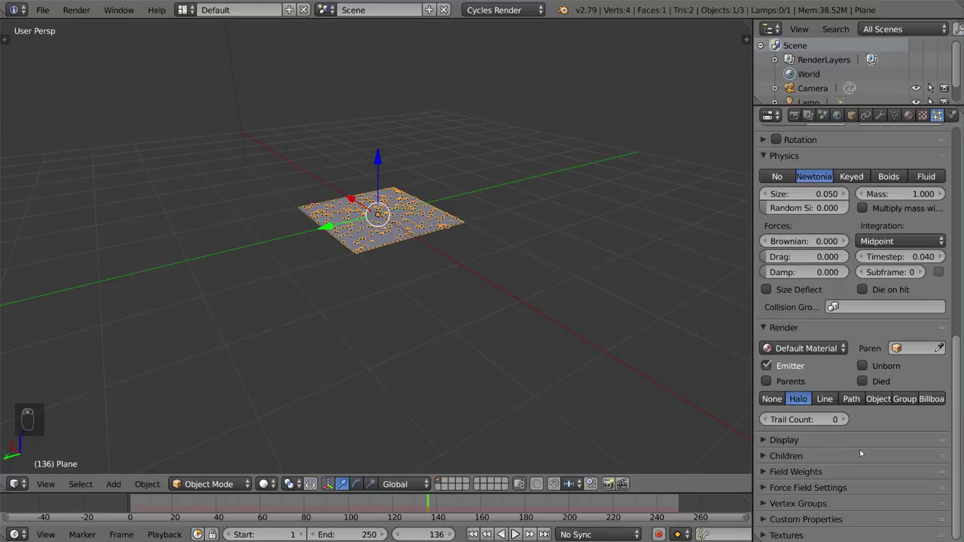
{"action": "left_click", "coordinate": [823, 505]}
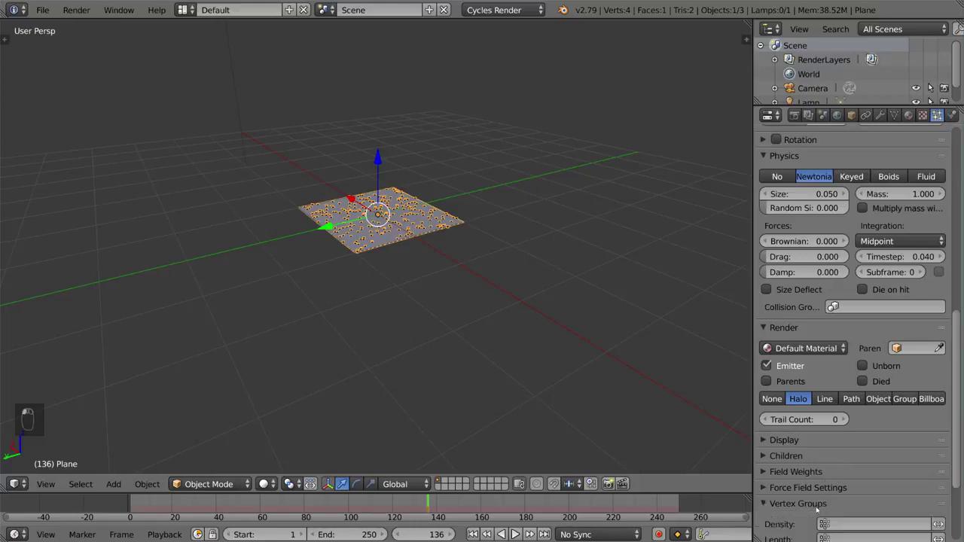
{"action": "scroll", "coordinate": [823, 504], "scroll_direction": "down", "scroll_amount": 3}
{"action": "scroll", "coordinate": [823, 505], "scroll_direction": "down", "scroll_amount": 2}
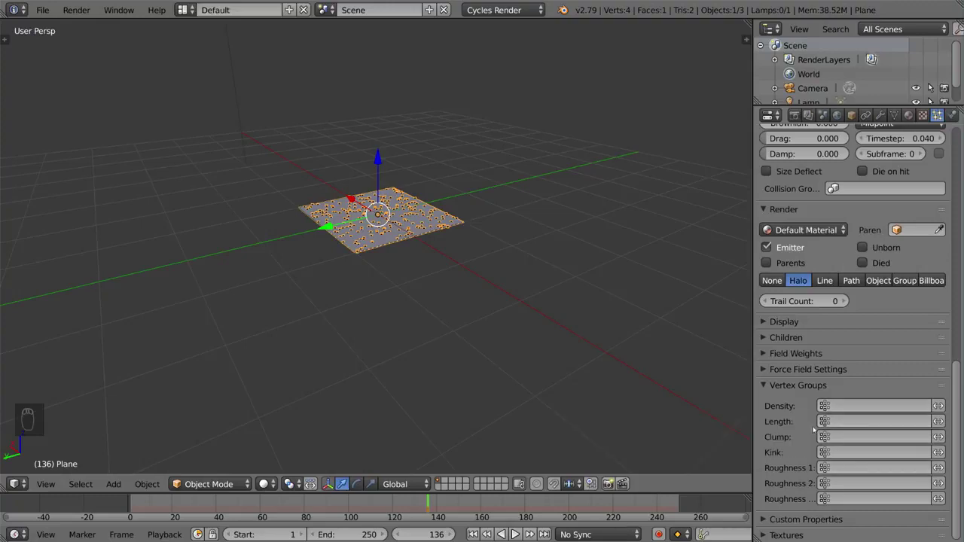
- Add a new vertex group named Density to the plane's mesh data
{"action": "mouse_move", "coordinate": [752, 439]}
{"action": "middle_mouse_down"}
{"action": "mouse_move", "coordinate": [577, 316]}
{"action": "mouse_move", "coordinate": [578, 265]}
{"action": "middle_mouse_up"}
{"action": "left_click", "coordinate": [894, 115]}
{"action": "scroll", "coordinate": [577, 264], "scroll_direction": "up", "scroll_amount": 2}
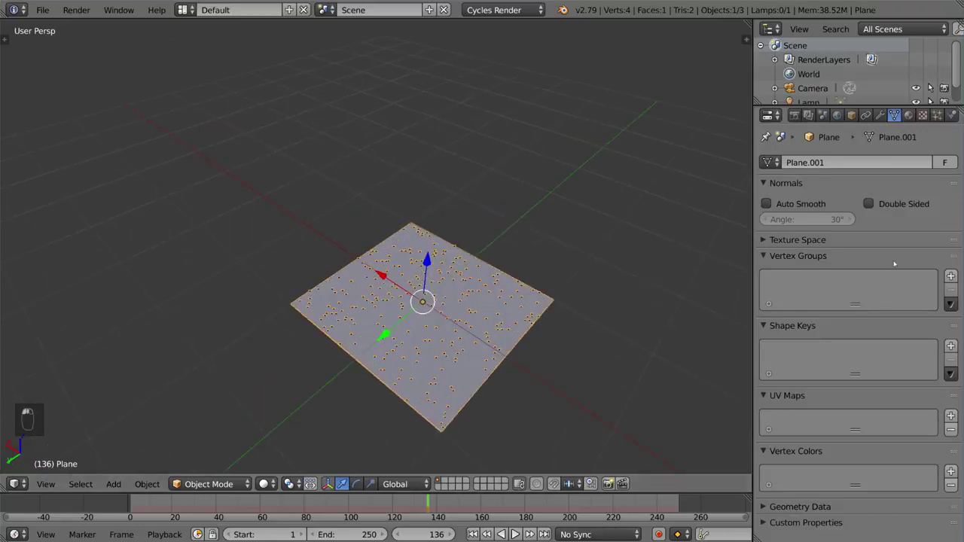
{"action": "left_click", "coordinate": [950, 277]}
- Subdivide the plane in Edit Mode into a fine grid
{"action": "middle_click_drag", "start_coordinate": [596, 338], "coordinate": [574, 278], "text": "shift"}
{"action": "type", "text": "Density"}
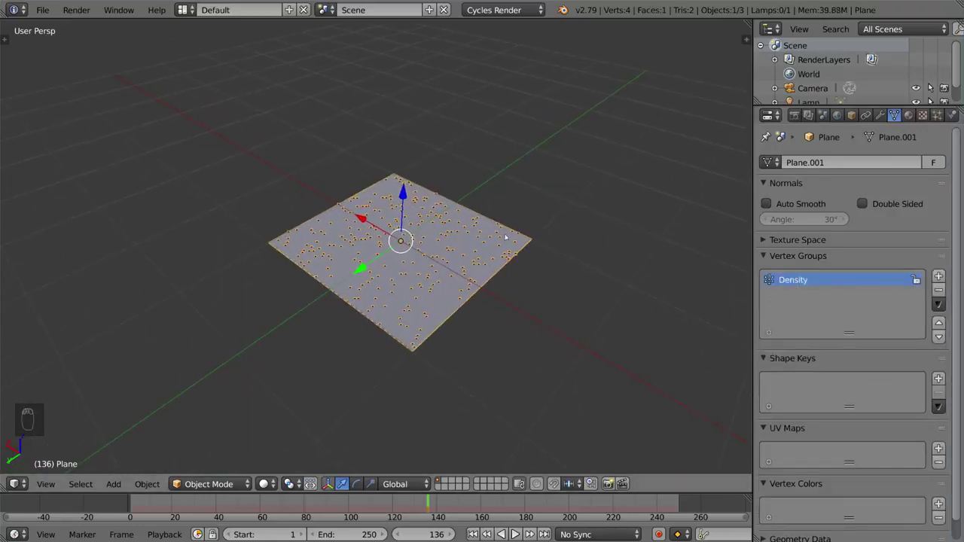
{"action": "key", "text": "Tab"}
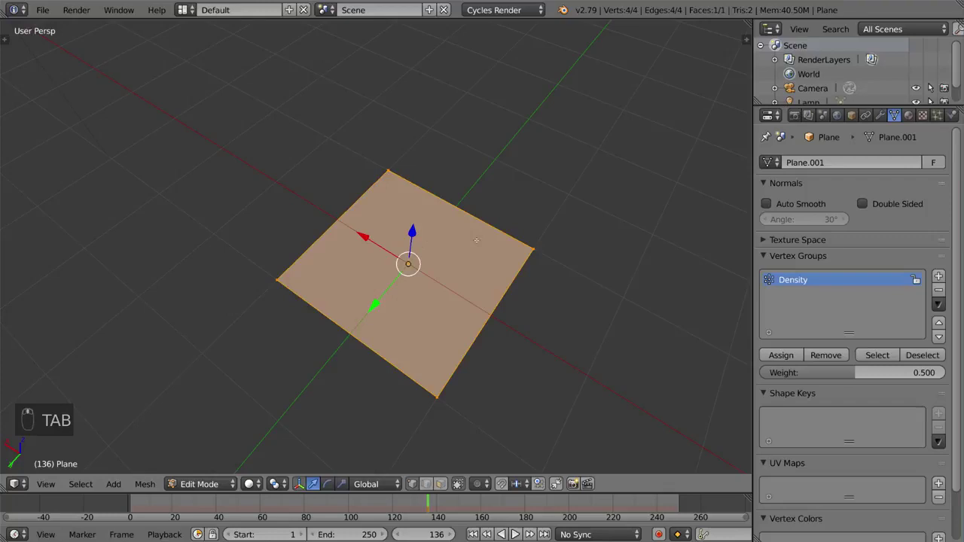
{"action": "key", "text": "w"}
{"action": "key", "text": "w"}
{"action": "key", "text": "w"}
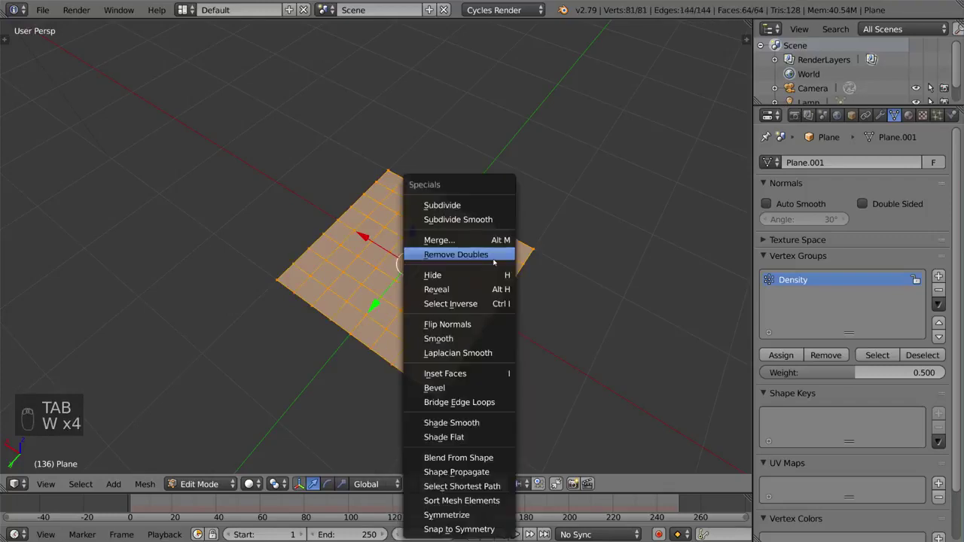
{"action": "left_click", "coordinate": [493, 258]}
- Circle-select a patch near the front edge and assign it to Density at weight 1.0
{"action": "key", "text": "a"}
{"action": "scroll", "coordinate": [452, 305], "scroll_direction": "up", "scroll_amount": 3}
{"action": "key", "text": "c"}
{"action": "left_click_drag", "start_coordinate": [450, 303], "coordinate": [433, 324]}
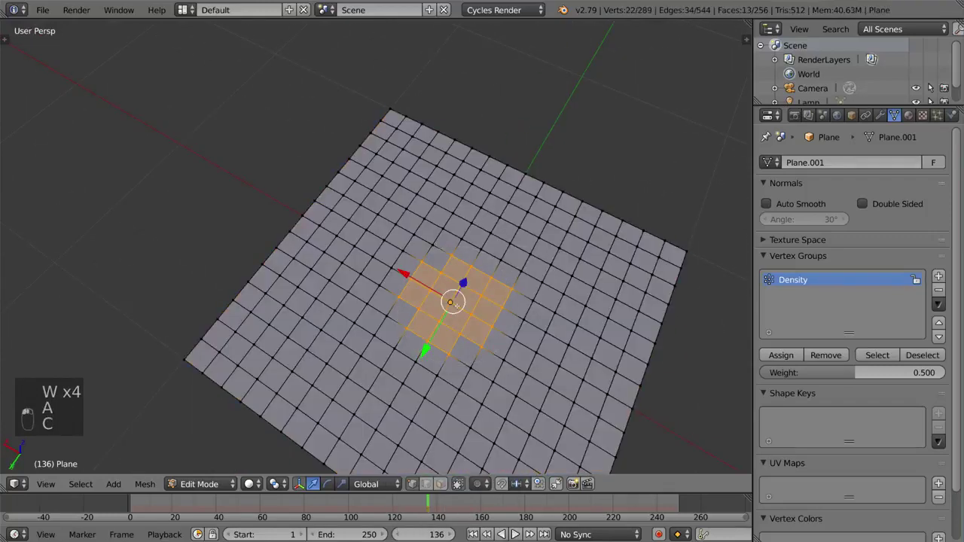
{"action": "scroll", "coordinate": [370, 248], "scroll_direction": "down", "scroll_amount": 3}
{"action": "key", "text": "a"}
{"action": "key", "text": "c"}
{"action": "left_click_drag", "start_coordinate": [354, 278], "coordinate": [367, 295]}
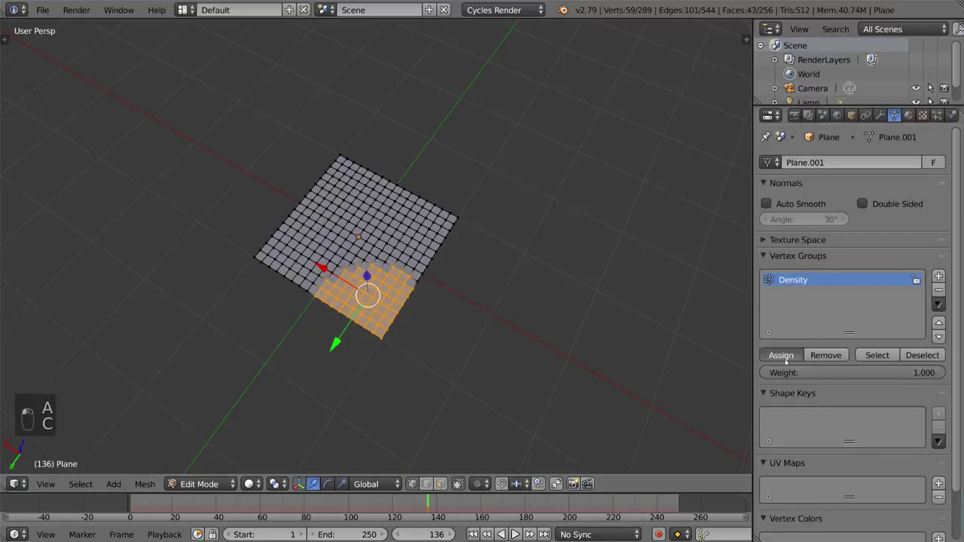
{"action": "key", "text": "Tab"}
- Set the particle system's Density vertex group field to Density
{"action": "left_click", "coordinate": [937, 114]}
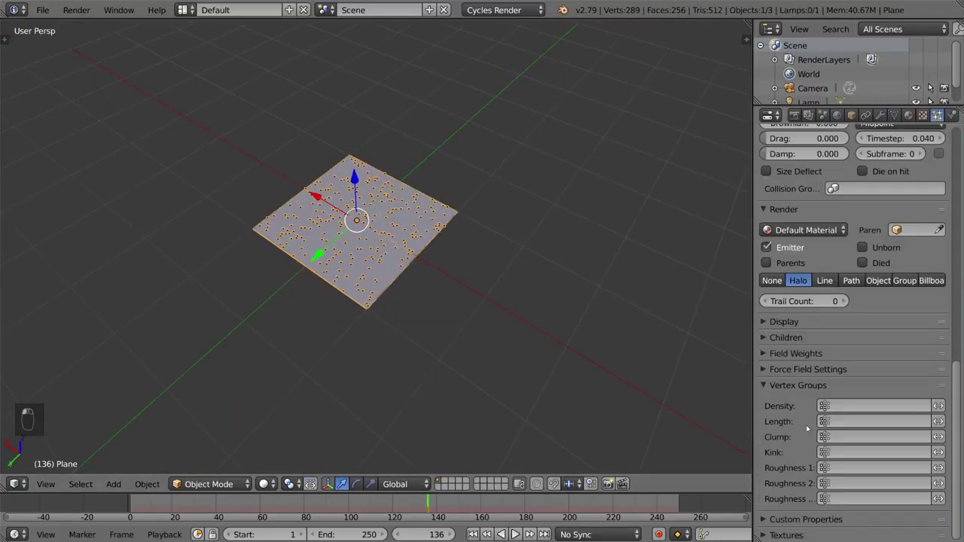
{"action": "left_click", "coordinate": [856, 407]}
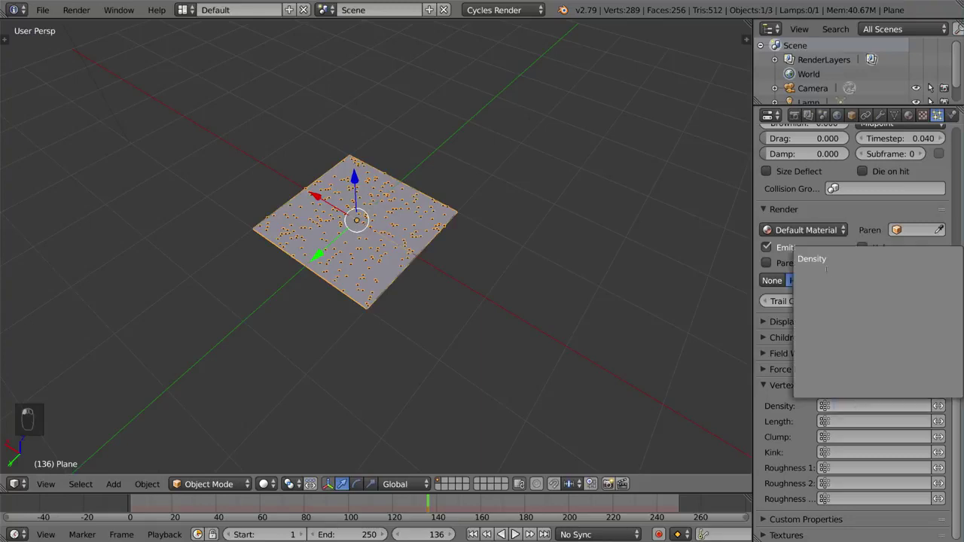
{"action": "left_click", "coordinate": [828, 263]}
- Check the Density weights in Weight Paint, then play the particle emission
{"action": "left_click", "coordinate": [894, 114]}
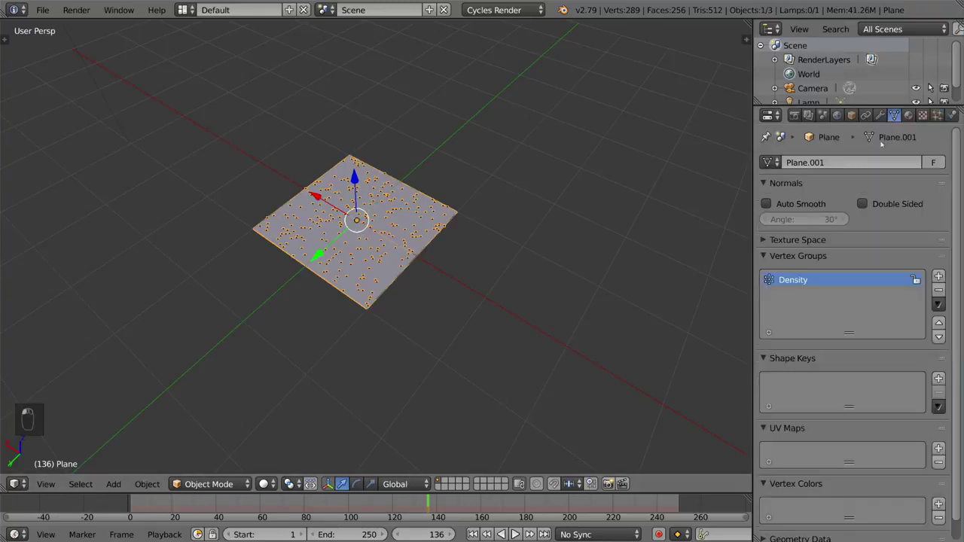
{"action": "key", "text": "ctrl+Tab"}
{"action": "middle_click_drag", "start_coordinate": [447, 248], "coordinate": [390, 324]}
{"action": "key", "text": "ctrl+Tab"}
{"action": "mouse_move", "coordinate": [402, 287]}
{"action": "middle_mouse_down"}
{"action": "mouse_move", "coordinate": [525, 357]}
{"action": "mouse_move", "coordinate": [490, 246]}
{"action": "mouse_move", "coordinate": [505, 304]}
{"action": "mouse_move", "coordinate": [536, 293]}
{"action": "middle_mouse_up"}
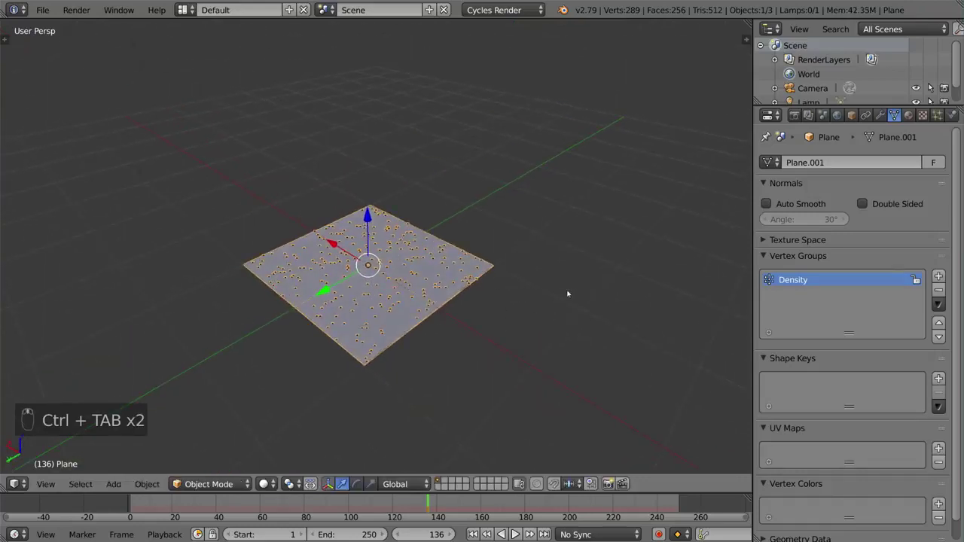
{"action": "key", "text": "alt+a"}
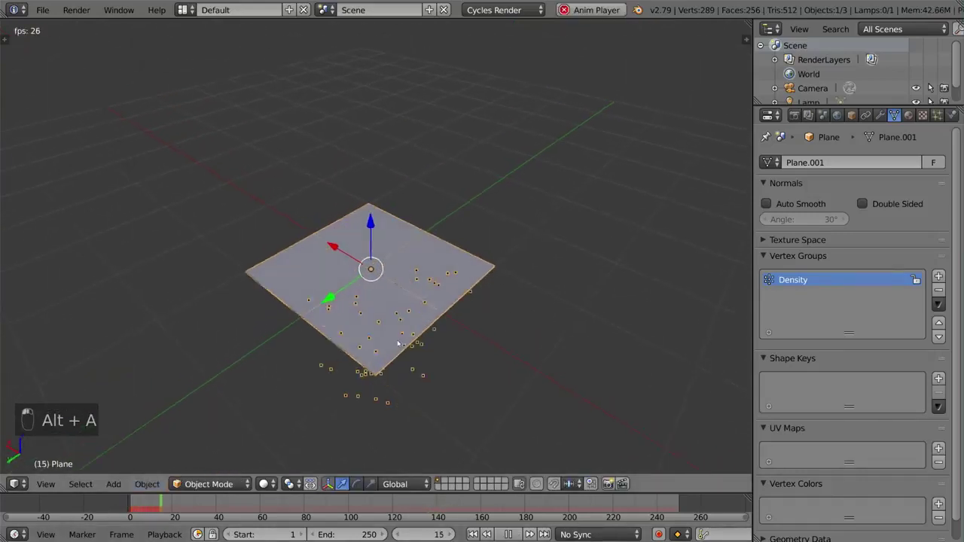
{"action": "mouse_move", "coordinate": [520, 384]}
{"action": "middle_mouse_down"}
{"action": "mouse_move", "coordinate": [369, 377]}
{"action": "mouse_move", "coordinate": [359, 260]}
{"action": "mouse_move", "coordinate": [477, 97]}
{"action": "mouse_move", "coordinate": [404, 261]}
{"action": "mouse_move", "coordinate": [407, 354]}
{"action": "mouse_move", "coordinate": [467, 332]}
{"action": "mouse_move", "coordinate": [482, 248]}
{"action": "mouse_move", "coordinate": [485, 282]}
{"action": "mouse_move", "coordinate": [429, 291]}
{"action": "mouse_move", "coordinate": [422, 226]}
{"action": "mouse_move", "coordinate": [430, 167]}
{"action": "mouse_move", "coordinate": [504, 263]}
{"action": "mouse_move", "coordinate": [467, 188]}
{"action": "mouse_move", "coordinate": [459, 316]}
{"action": "mouse_move", "coordinate": [452, 241]}
{"action": "mouse_move", "coordinate": [461, 278]}
{"action": "mouse_move", "coordinate": [527, 253]}
{"action": "middle_mouse_up"}
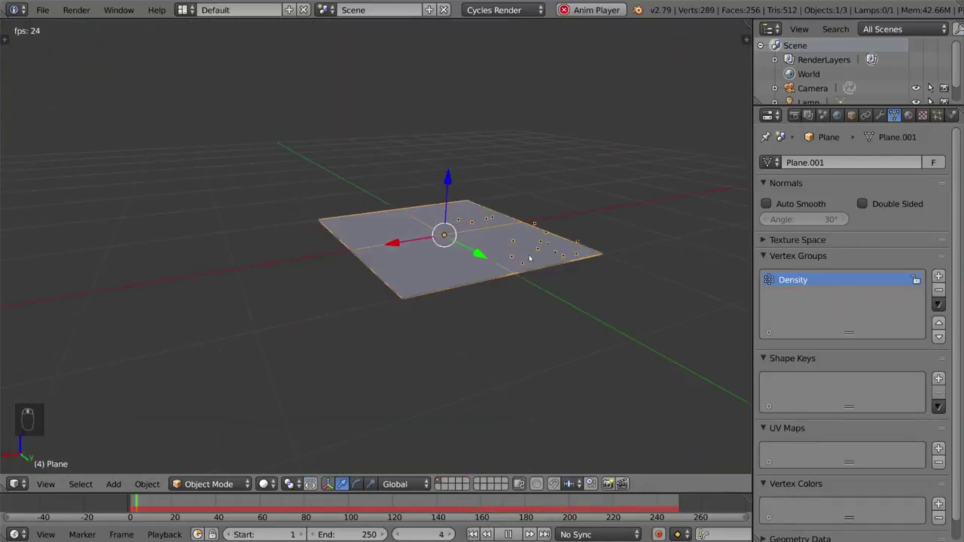